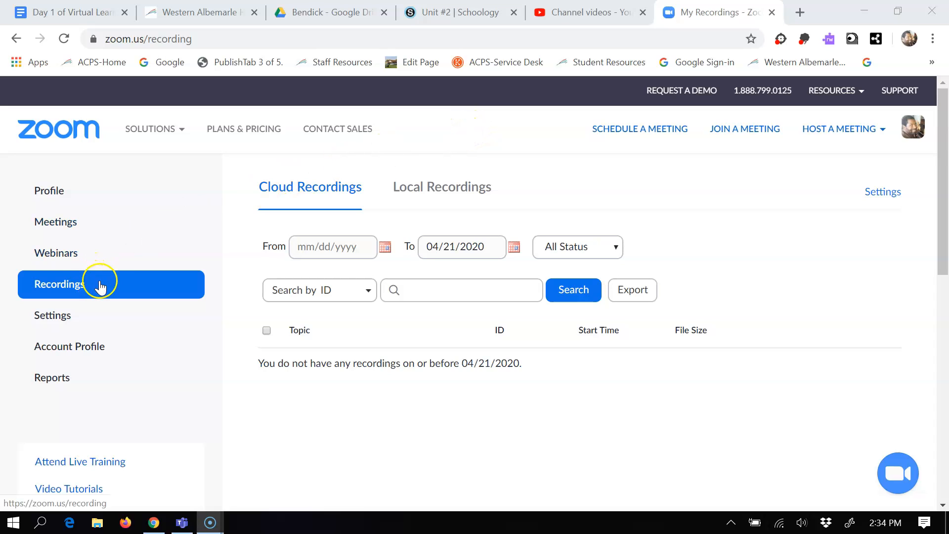
Open the local recordings list in the Zoom account and examine where each meeting recording is stored.
click(54, 227)
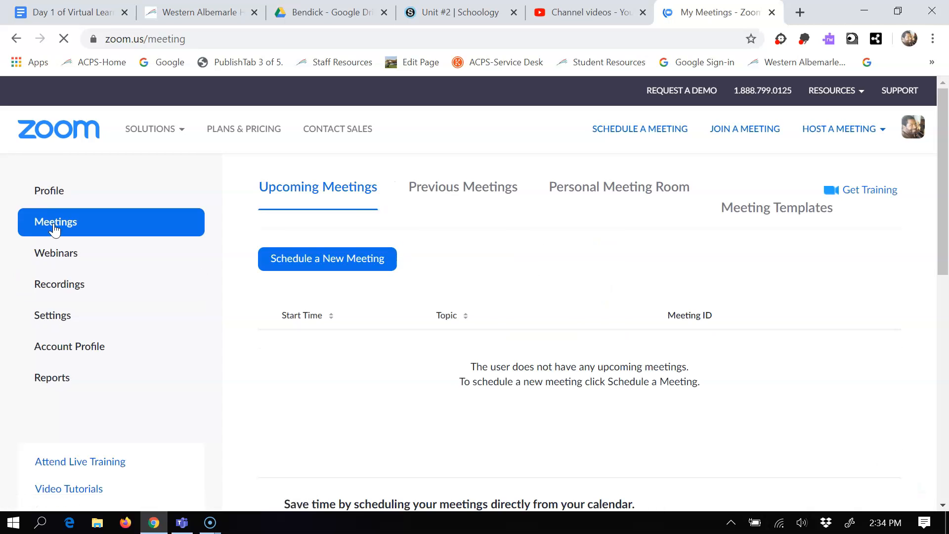
click(59, 286)
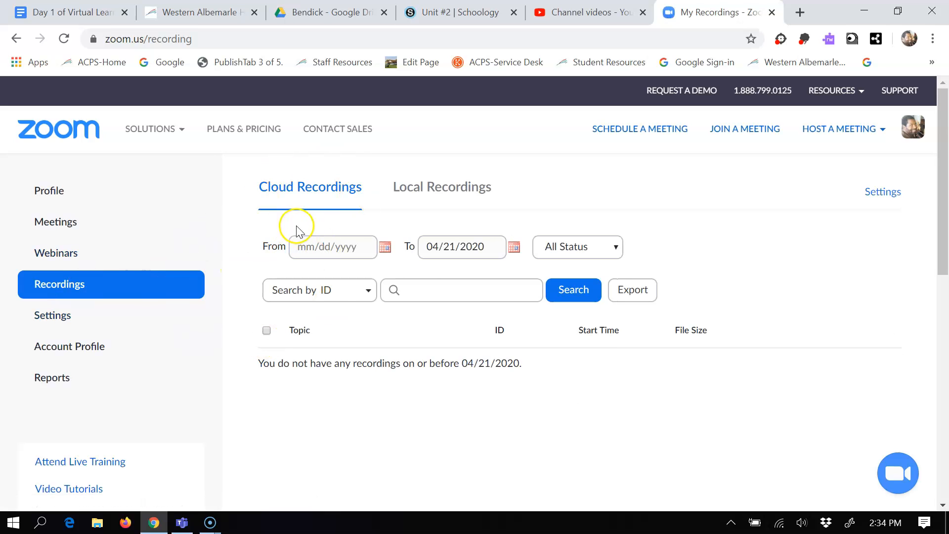
click(429, 192)
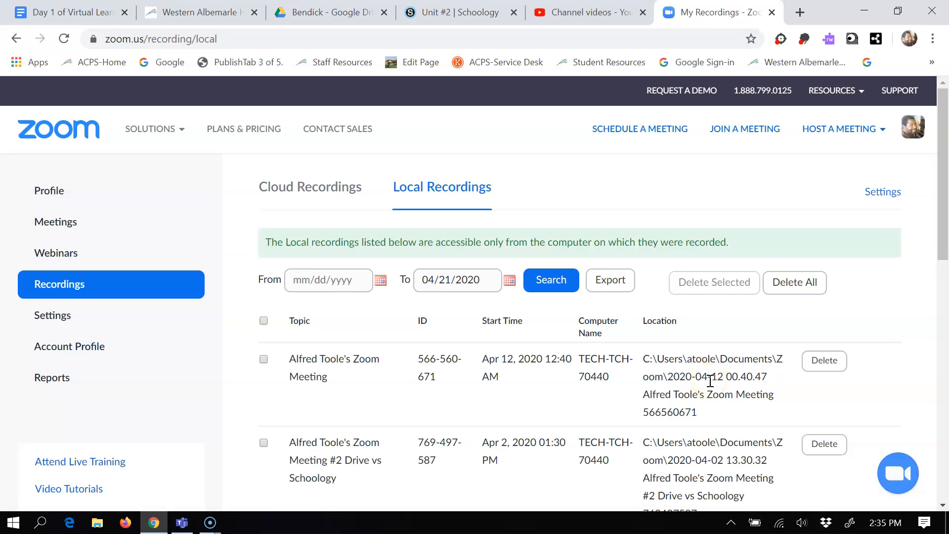
drag(940, 251, 939, 350)
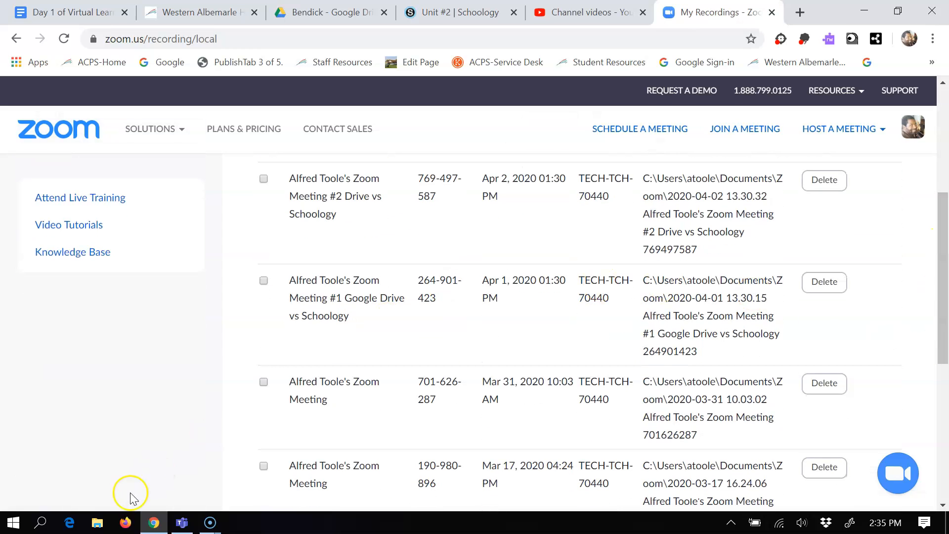
In File Explorer, browse to the 2020-03-17 16.24.06 meeting folder inside Documents > Zoom and open its zoom_0 video.
click(99, 523)
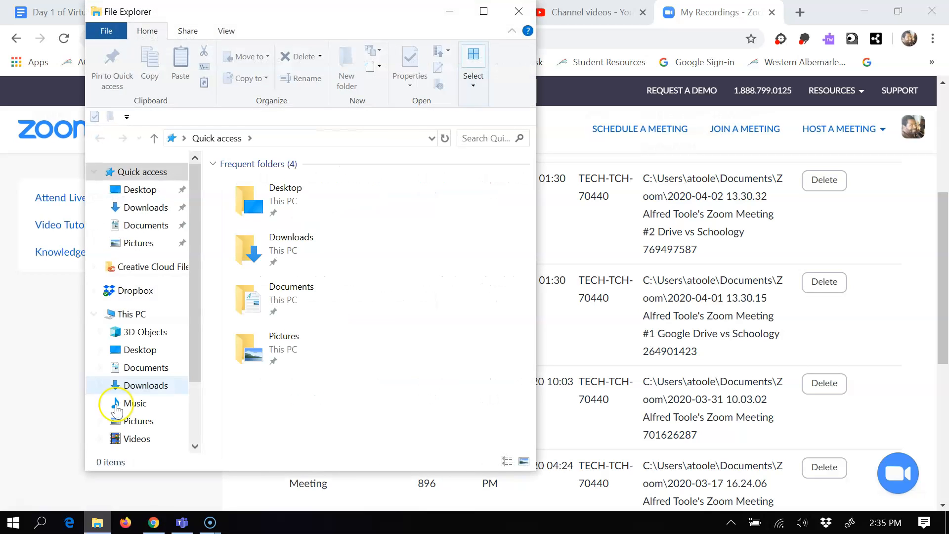
click(141, 229)
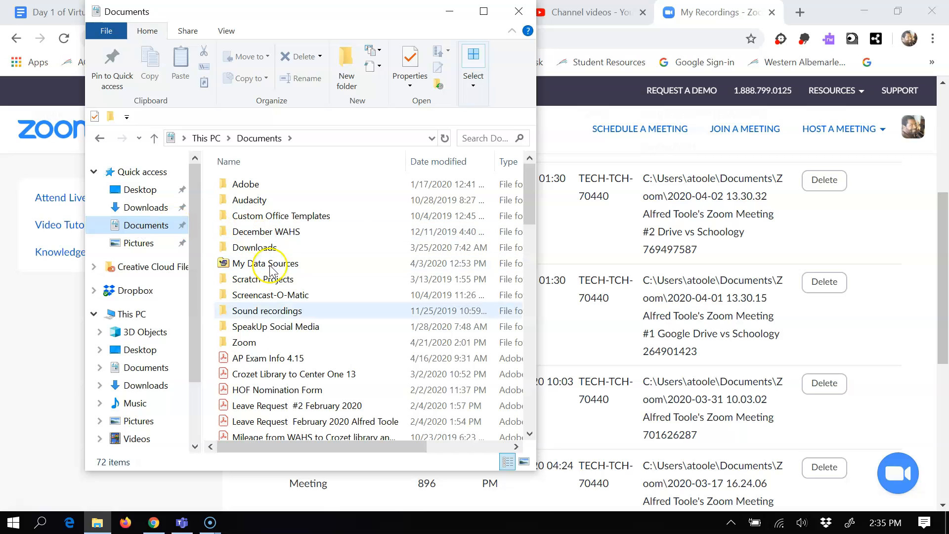
click(269, 344)
double_click(269, 345)
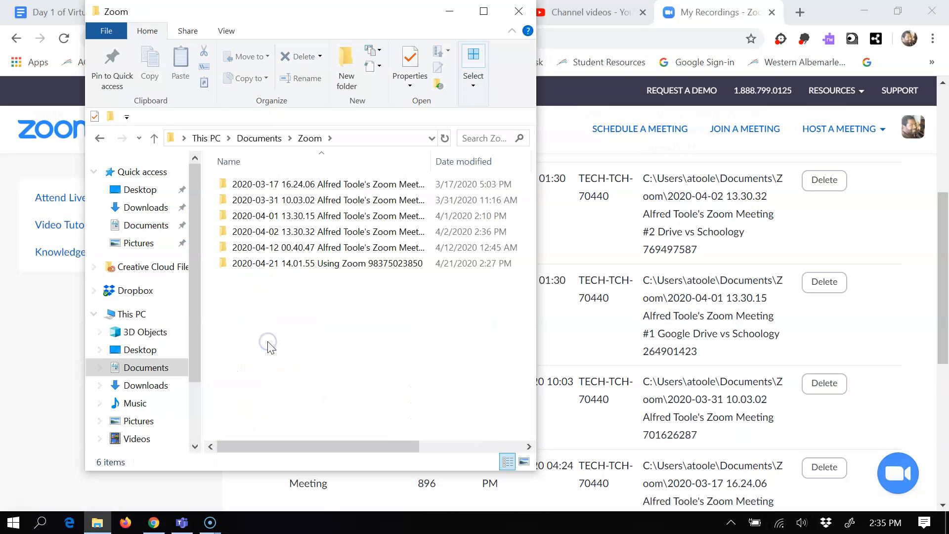
click(313, 187)
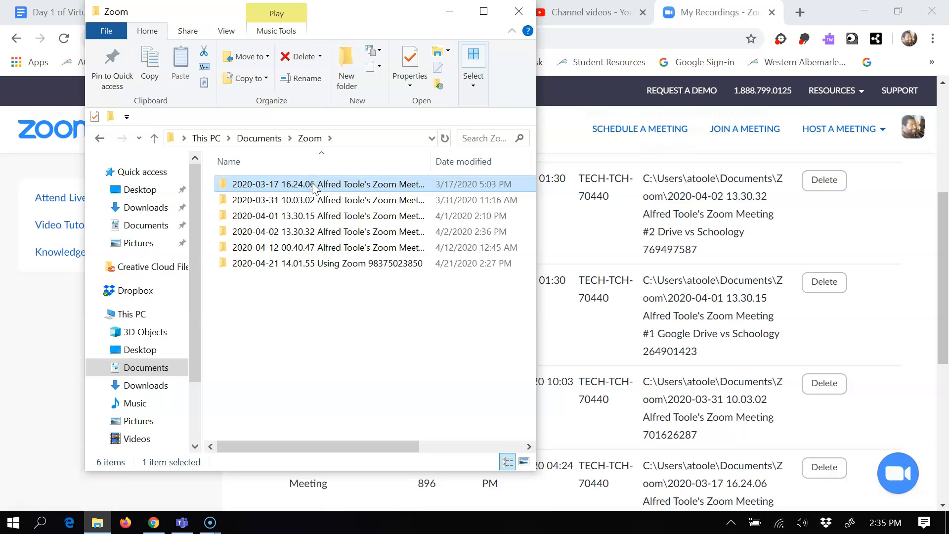
double_click(361, 184)
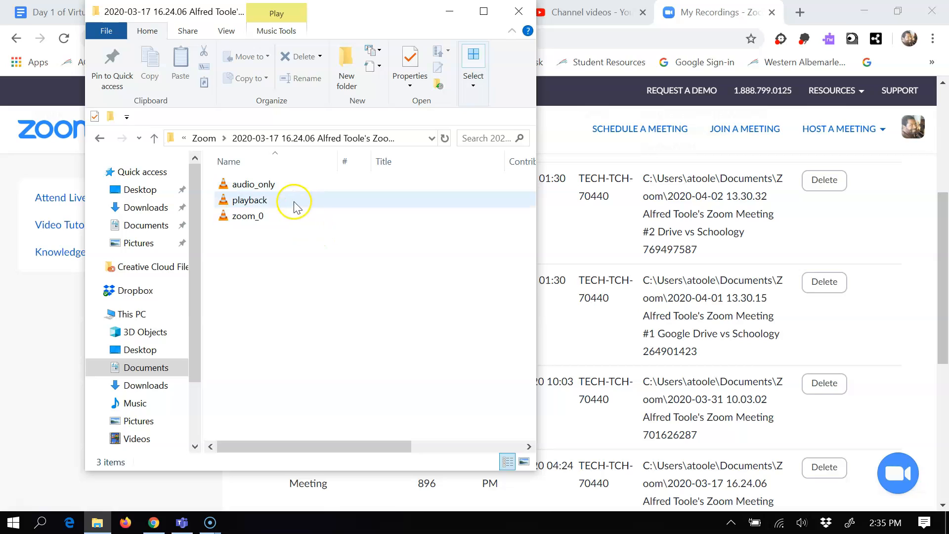
double_click(271, 218)
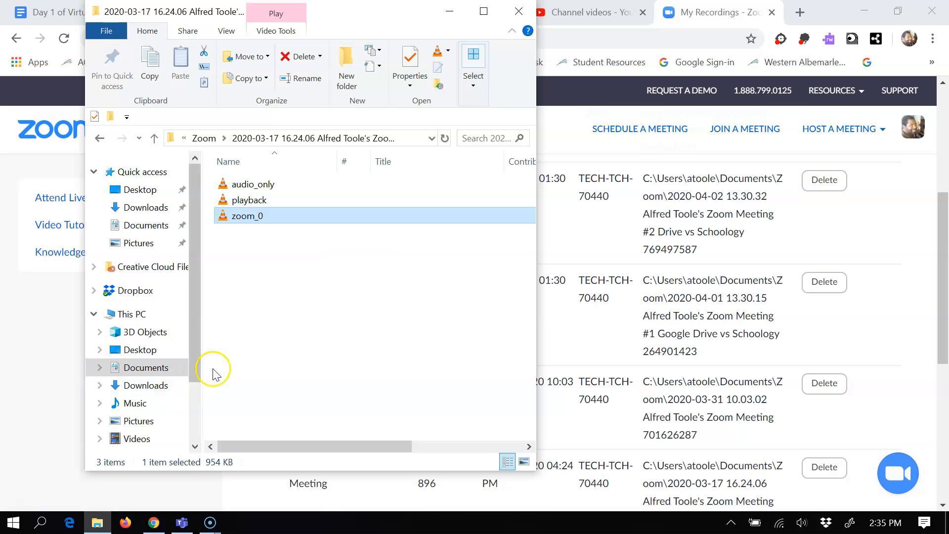
click(524, 10)
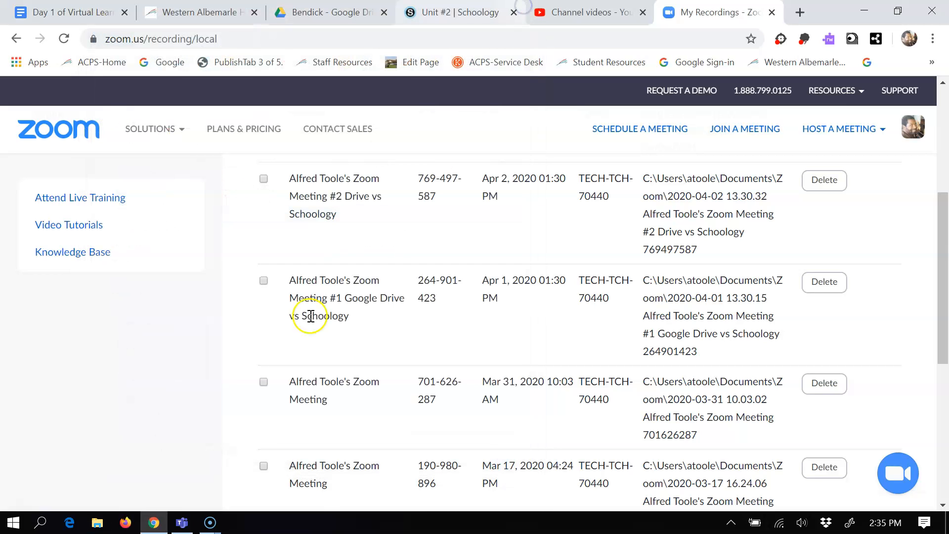
Reopen File Explorer, return to the 2020-03-17 16.24.06 meeting folder and select its zoom_0 file, closing the window when done.
click(95, 527)
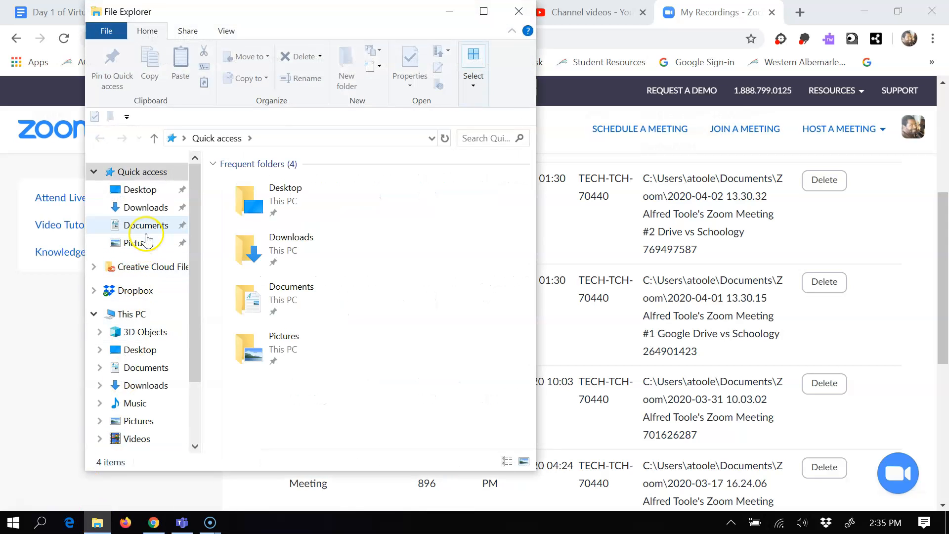
click(146, 225)
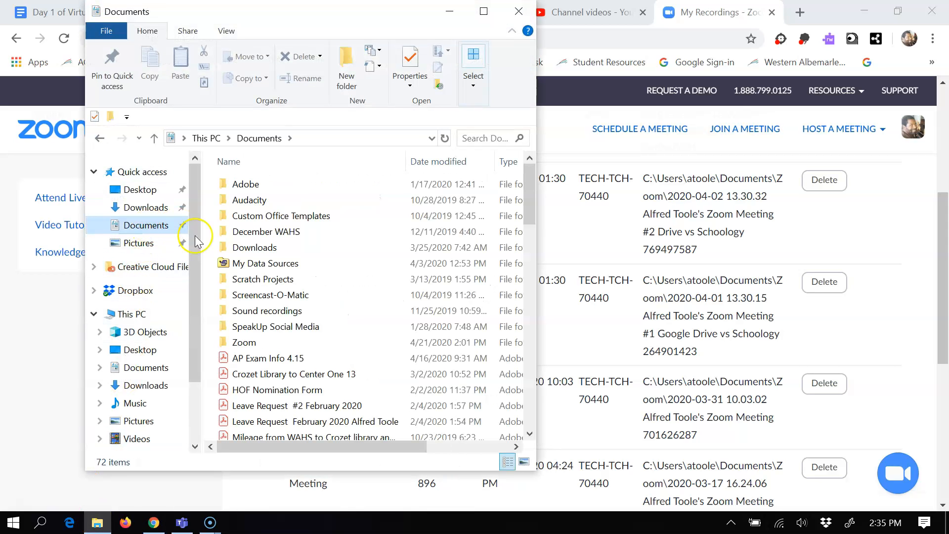
double_click(280, 342)
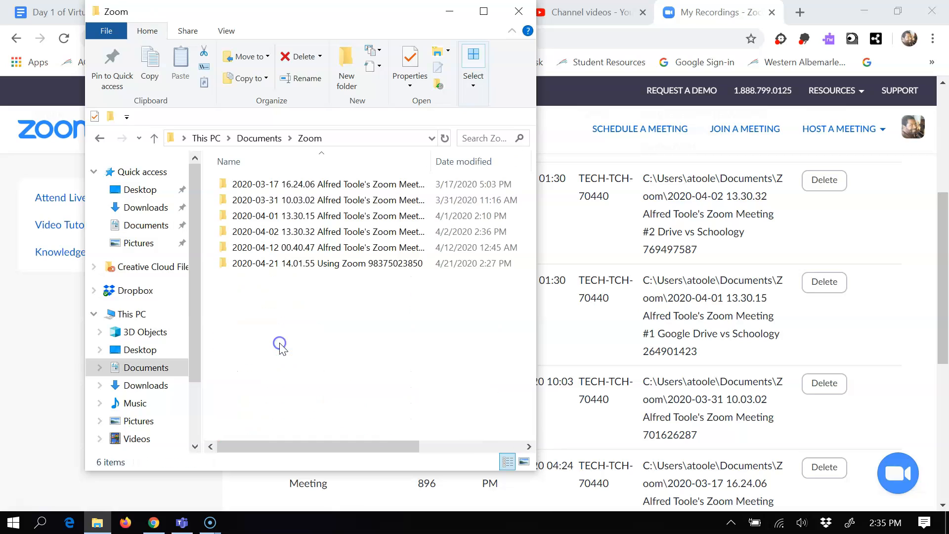
double_click(350, 185)
click(342, 217)
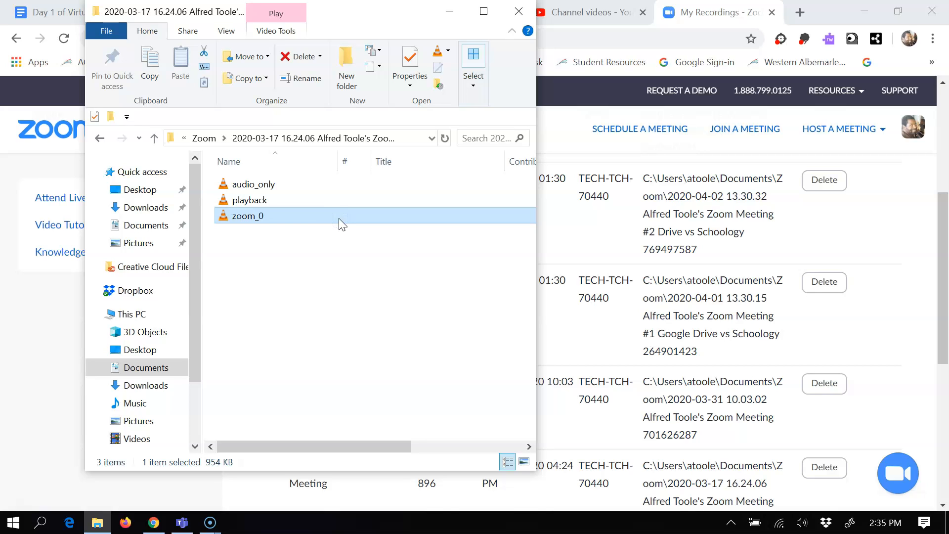
click(520, 12)
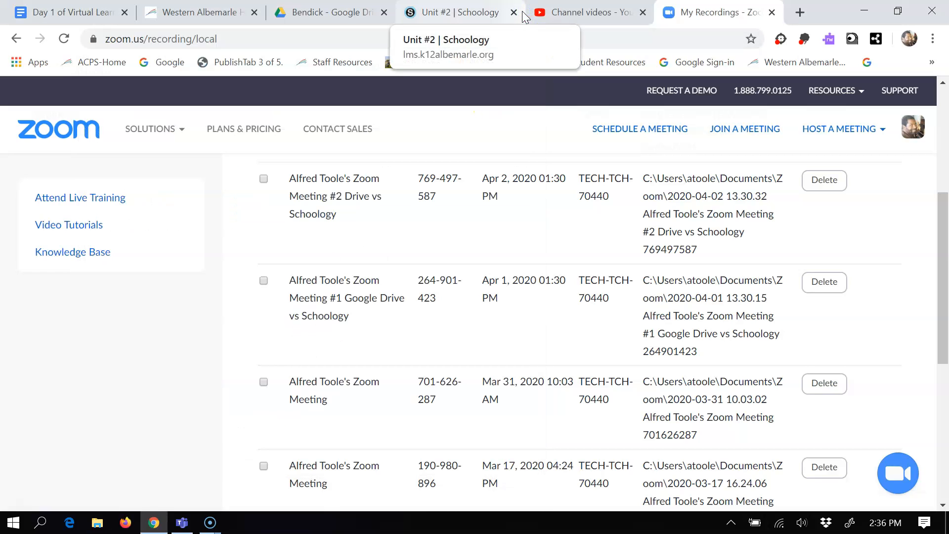
Show the desktop and browse from This PC through Documents and Zoom to the 2020-03-17 16.24.06 meeting's recording files.
key(super+d)
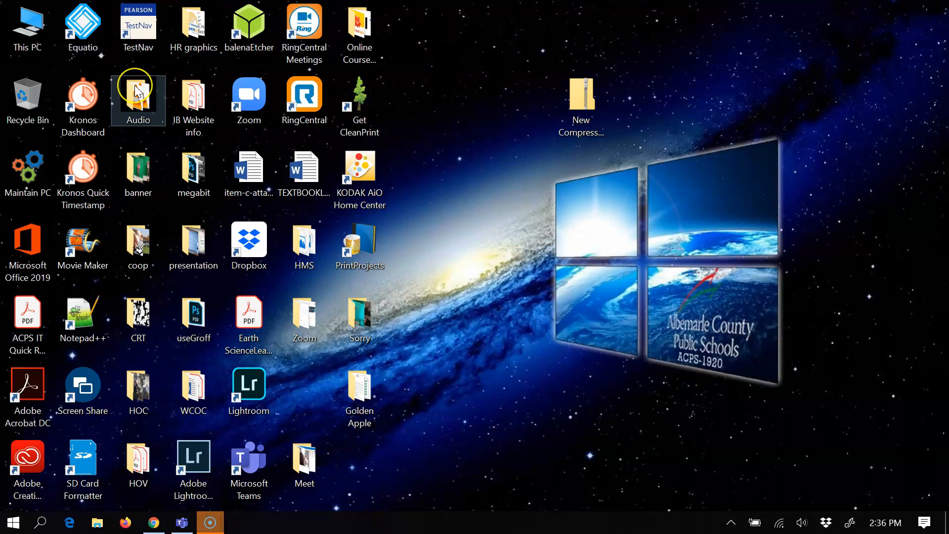
double_click(33, 30)
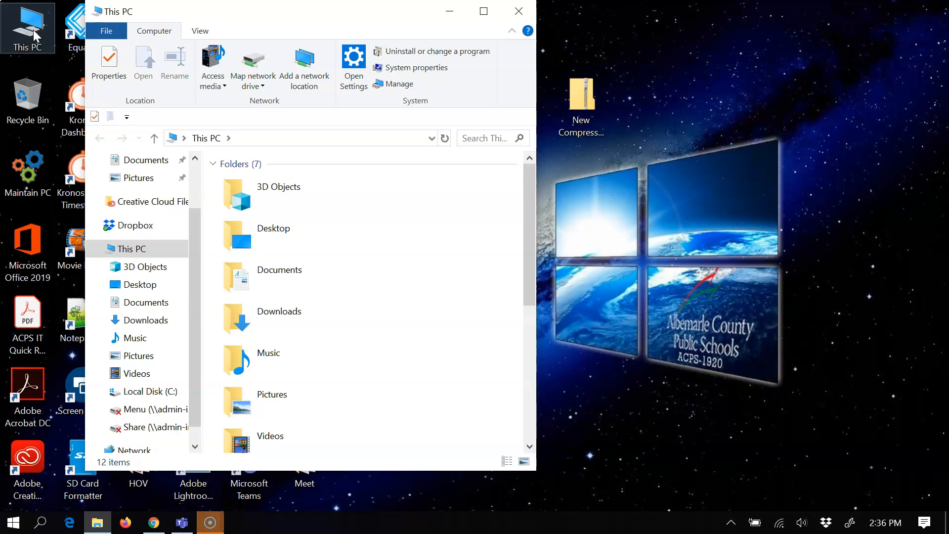
click(159, 303)
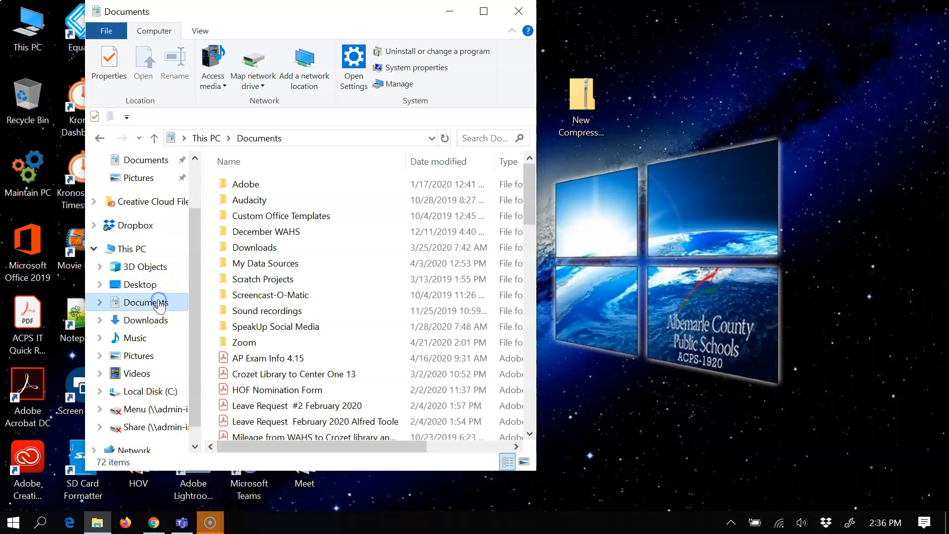
double_click(288, 345)
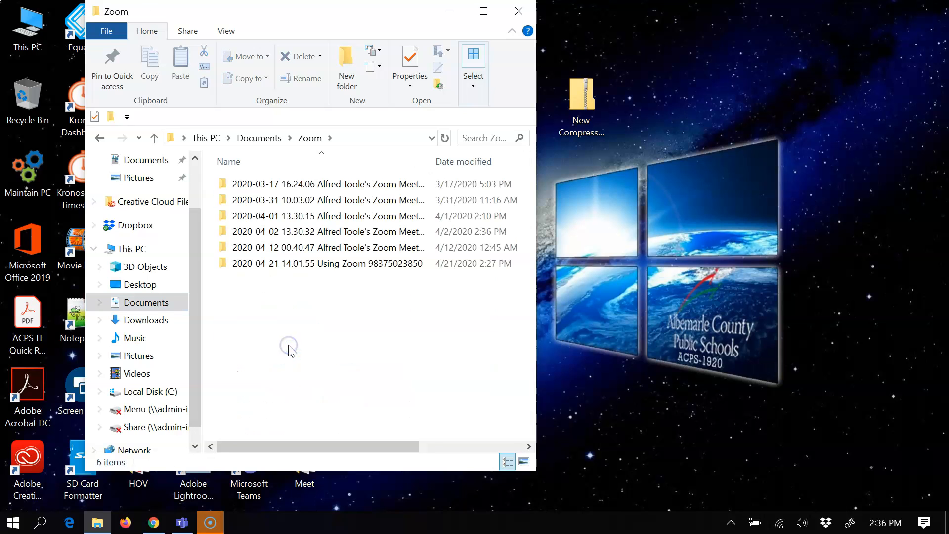
double_click(336, 190)
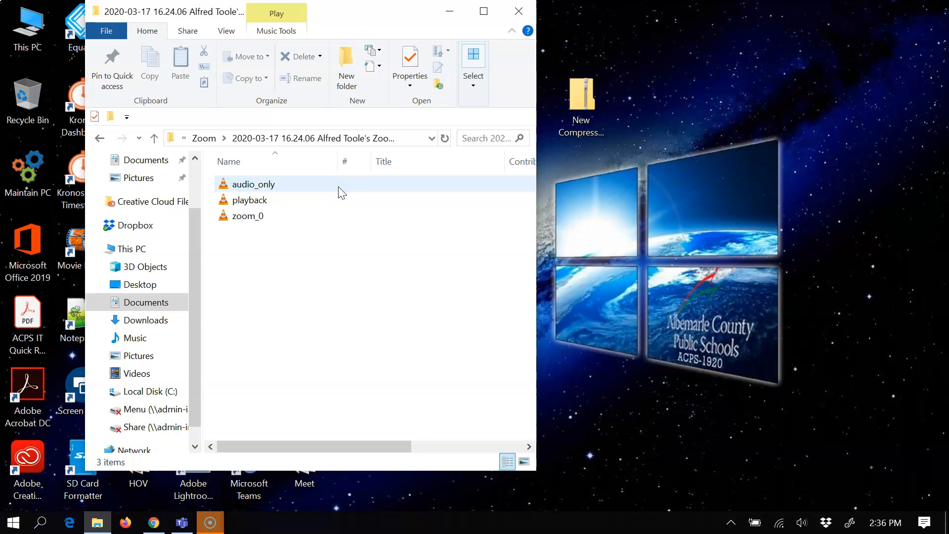
click(329, 239)
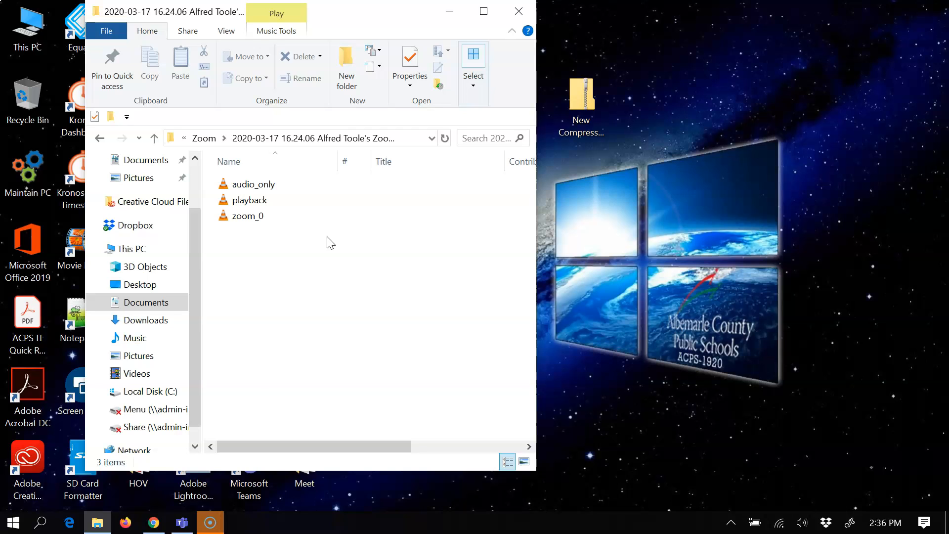
Switch back to Chrome, glance at the Western Albemarle High School home page and go to the teacher's 12th Grade folder in Google Drive.
click(156, 523)
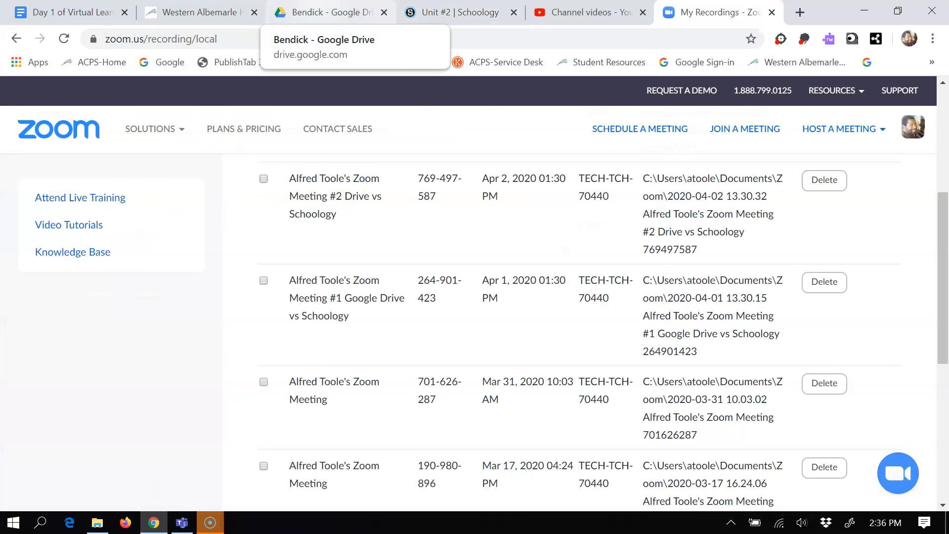
click(198, 12)
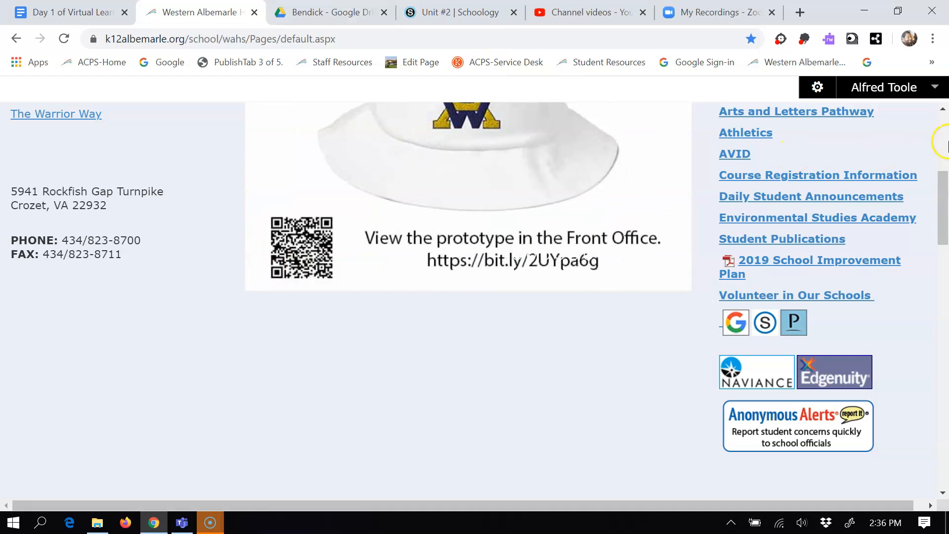
click(945, 144)
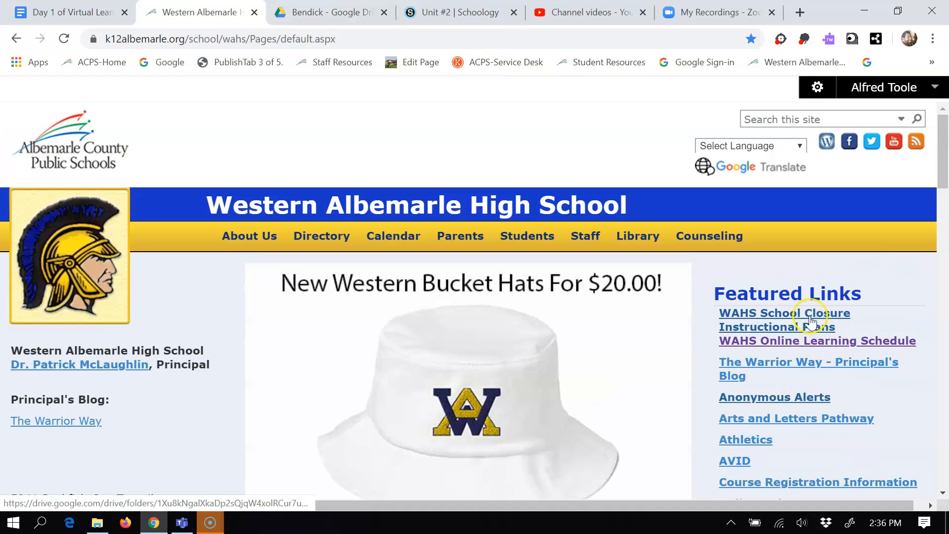
click(348, 9)
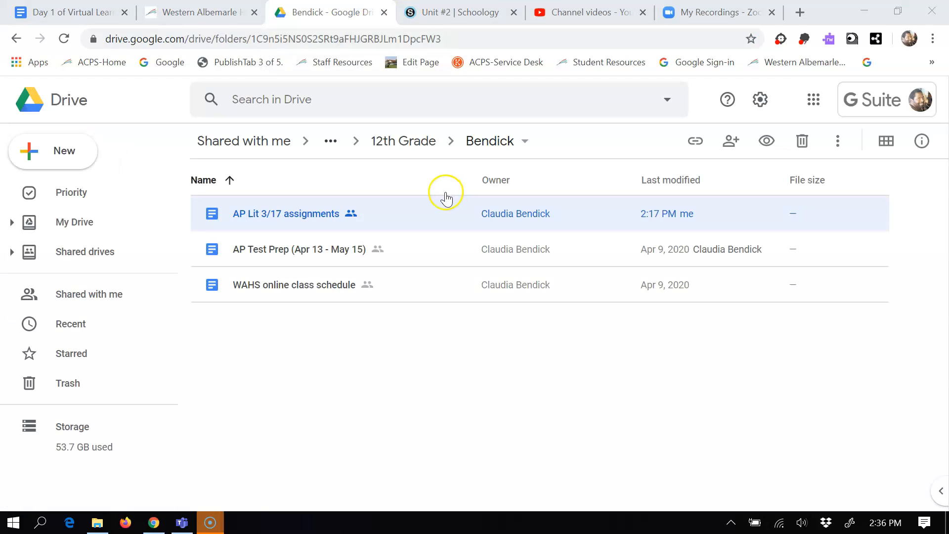
Upload zoom_0 from the 2020-03-17 16.24.06 meeting folder in Documents > Zoom to the current Drive folder.
click(58, 147)
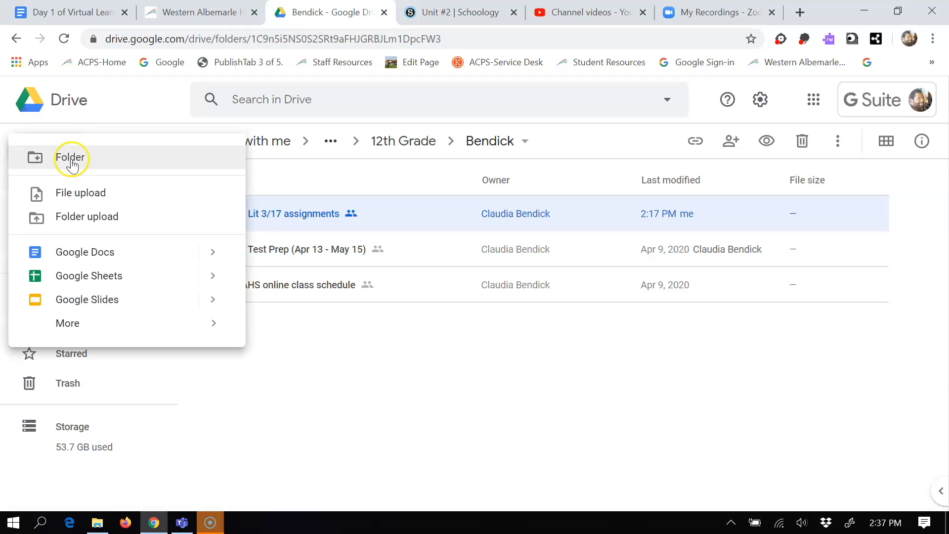
click(95, 194)
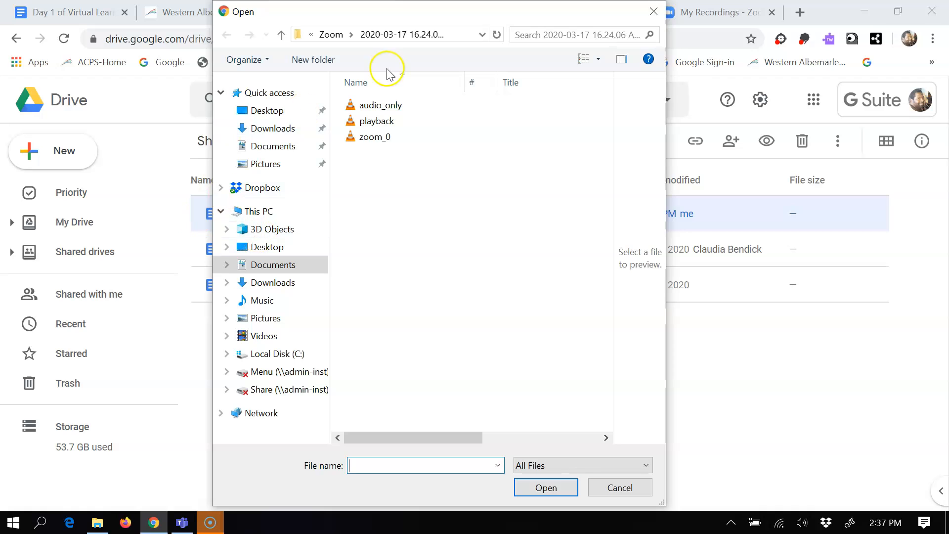
click(277, 269)
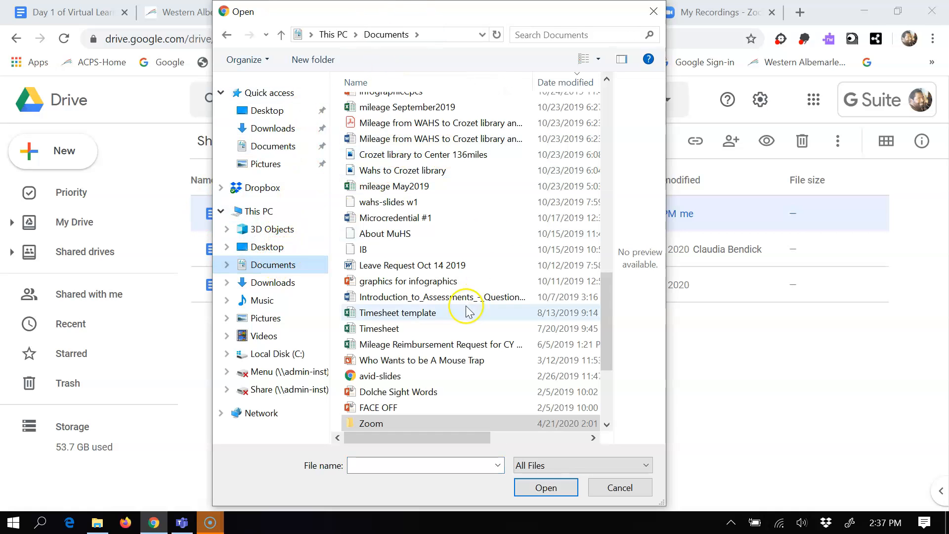
double_click(455, 424)
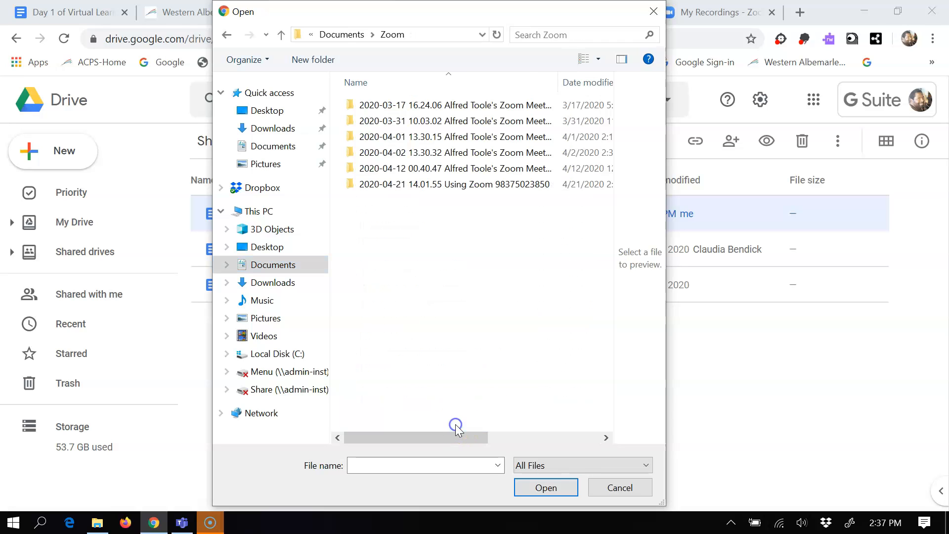
double_click(451, 113)
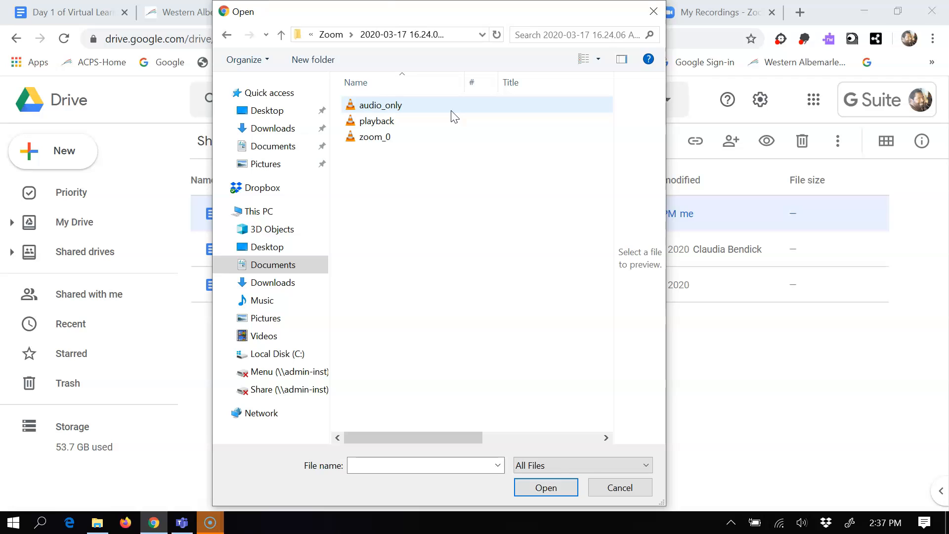
click(433, 140)
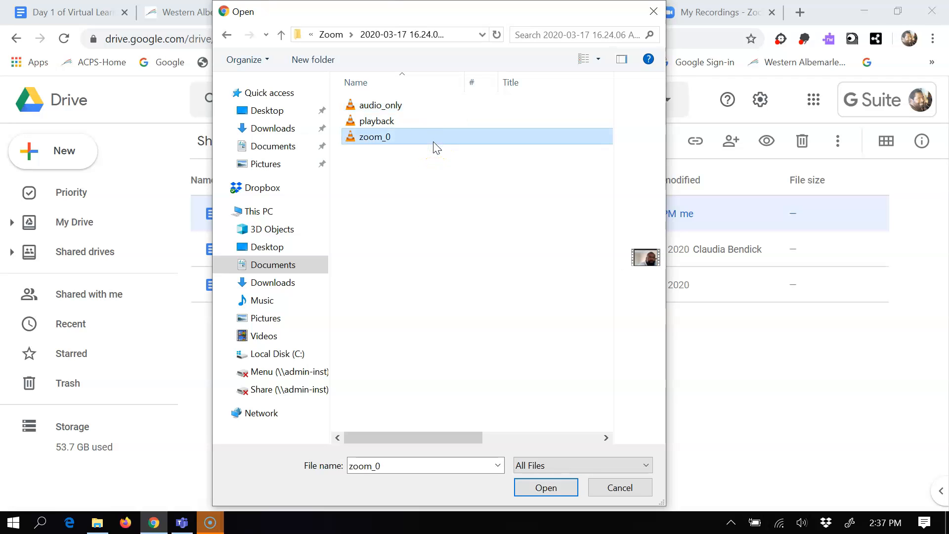
click(546, 488)
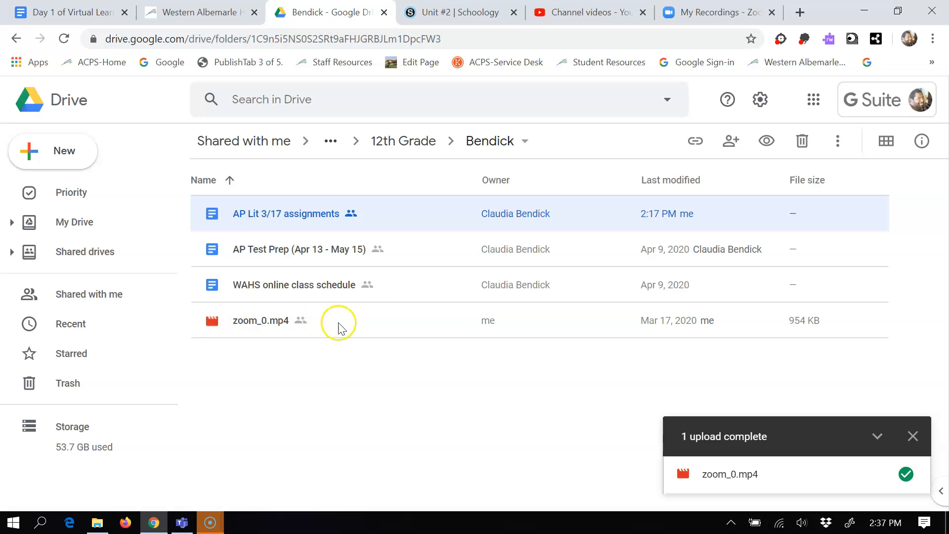
Change the link sharing of zoom_0.mp4 in Drive to On - K12albemarle.org with view access.
right_click(374, 323)
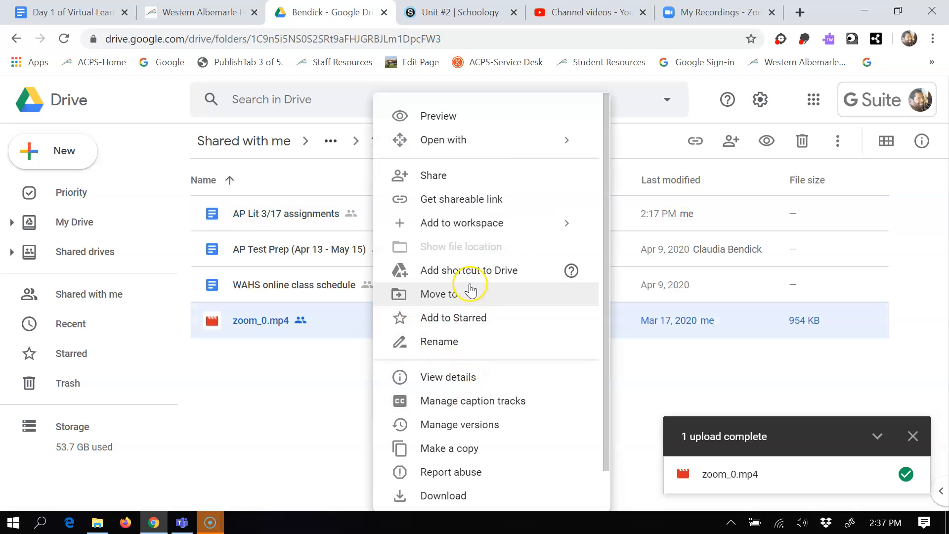
click(478, 186)
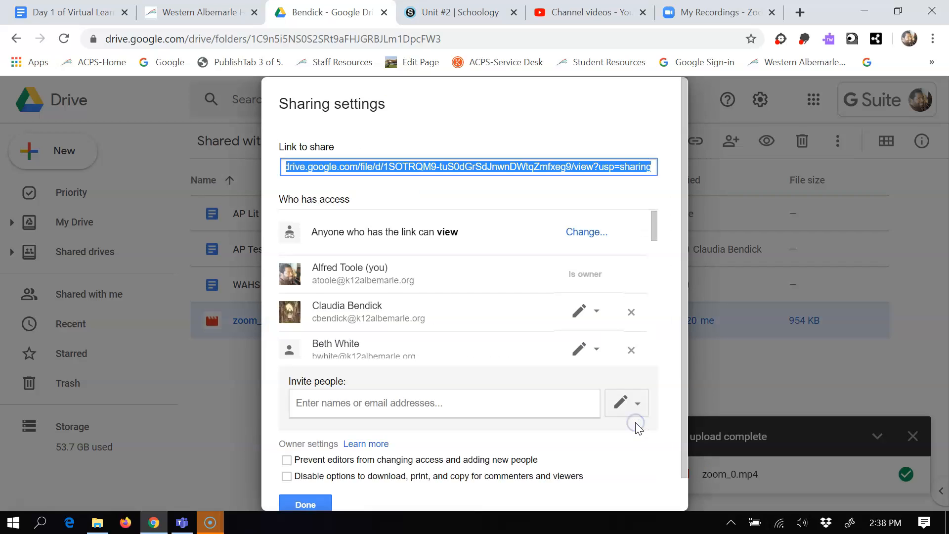
click(587, 238)
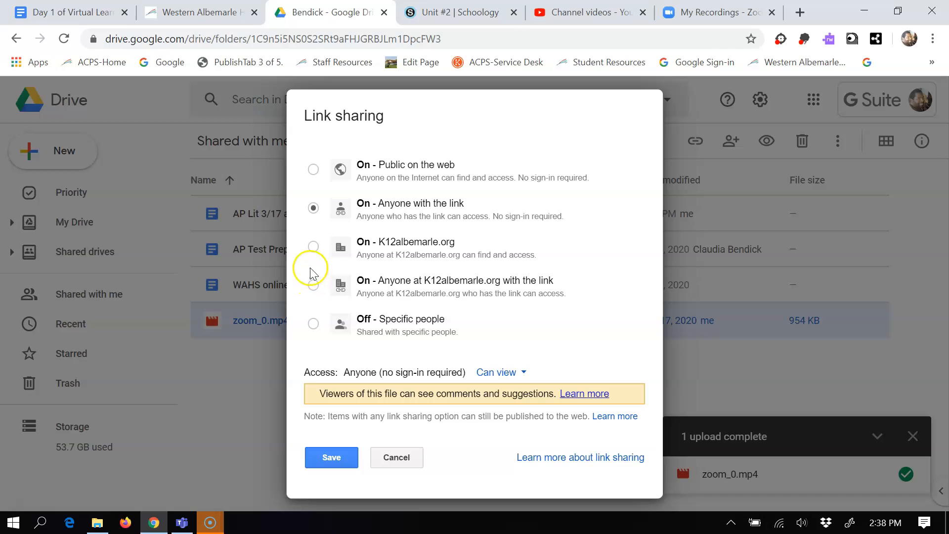
click(313, 247)
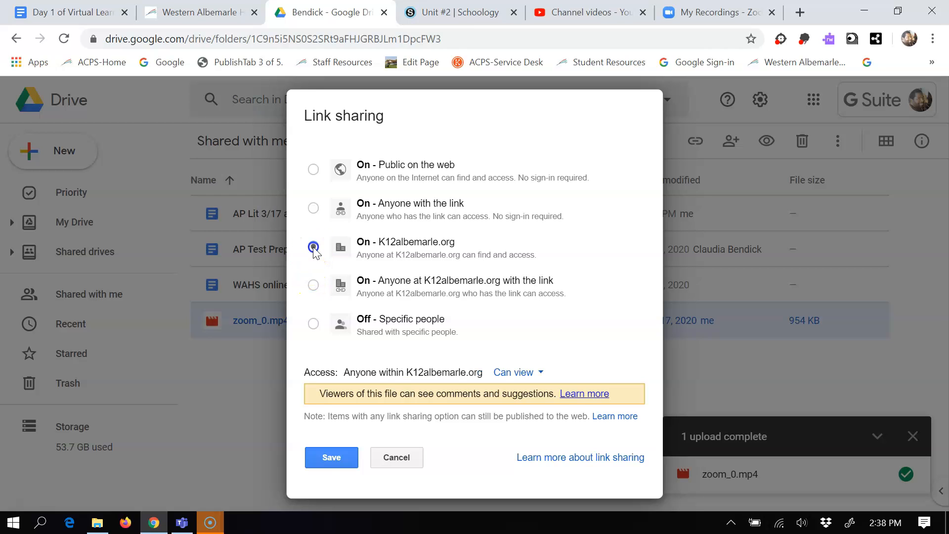
click(331, 458)
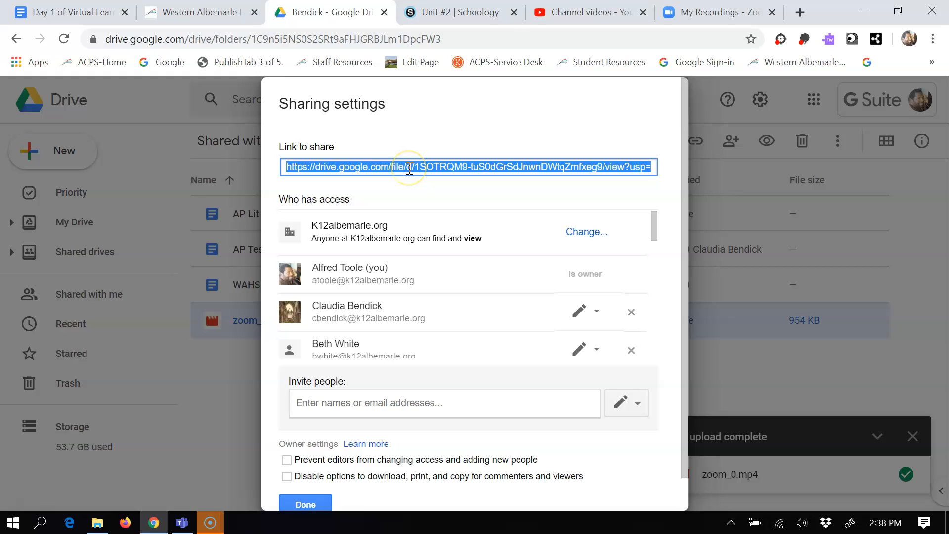
click(311, 505)
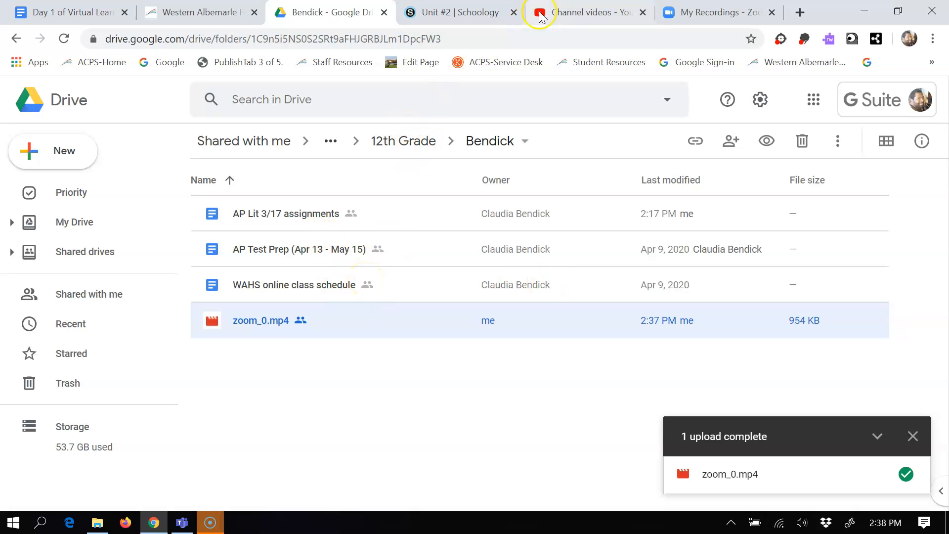
Switch to the YouTube Studio page, go to youtube.com and start a new video upload.
click(582, 13)
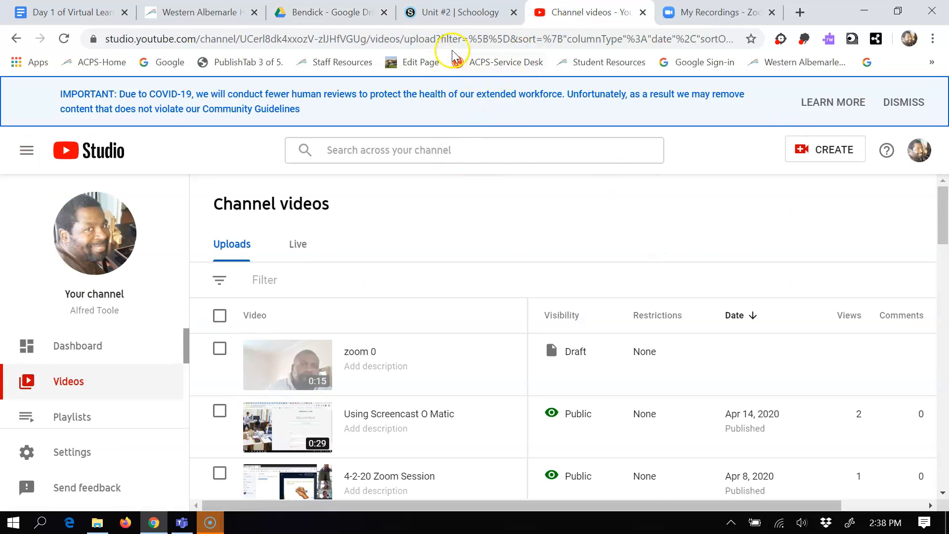
click(466, 34)
text(yout)
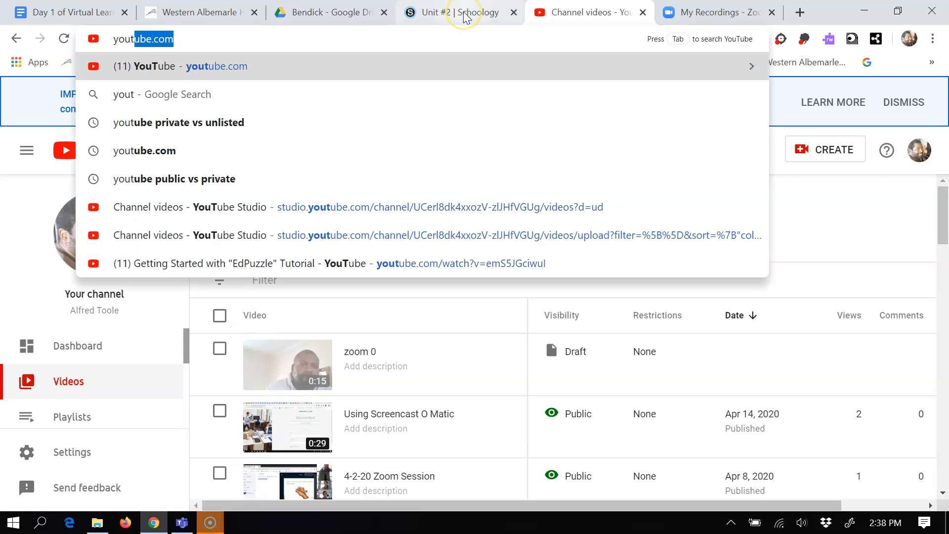
key(Return)
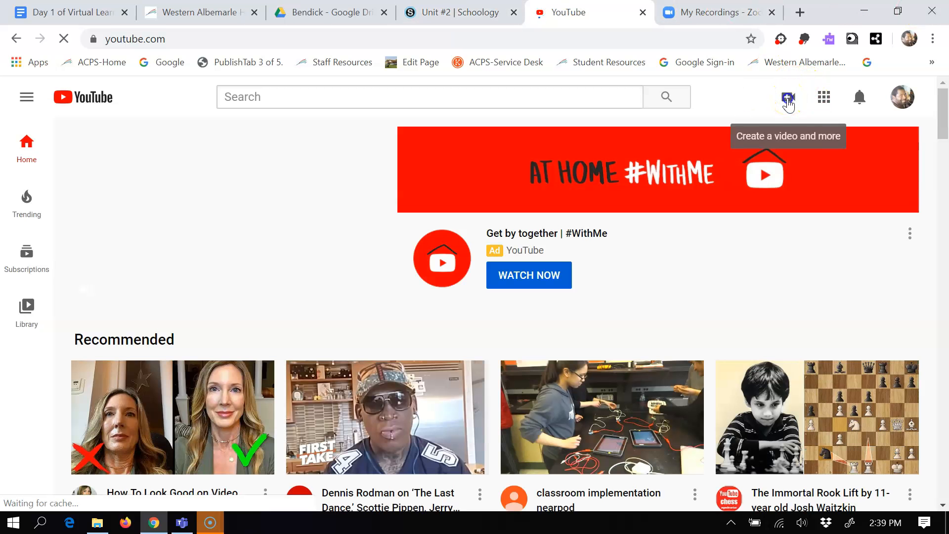
click(788, 102)
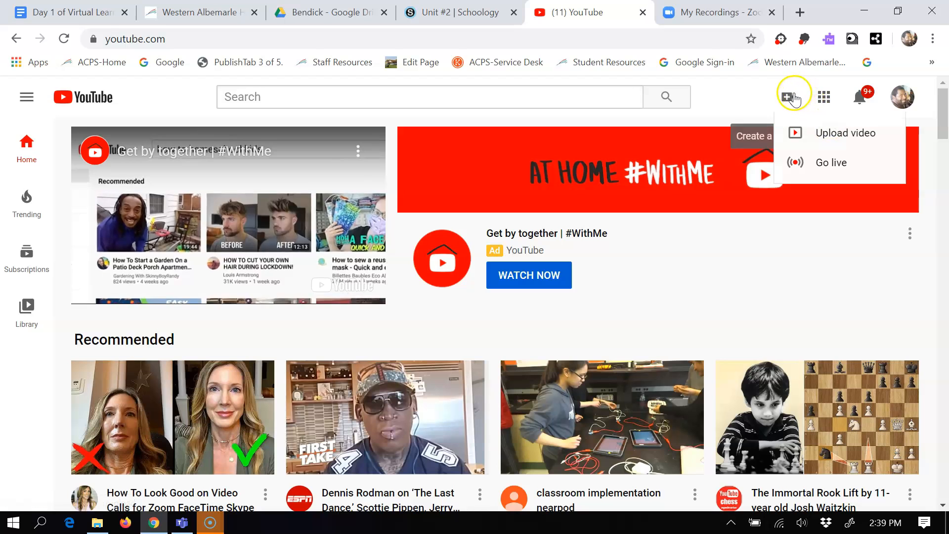
click(826, 131)
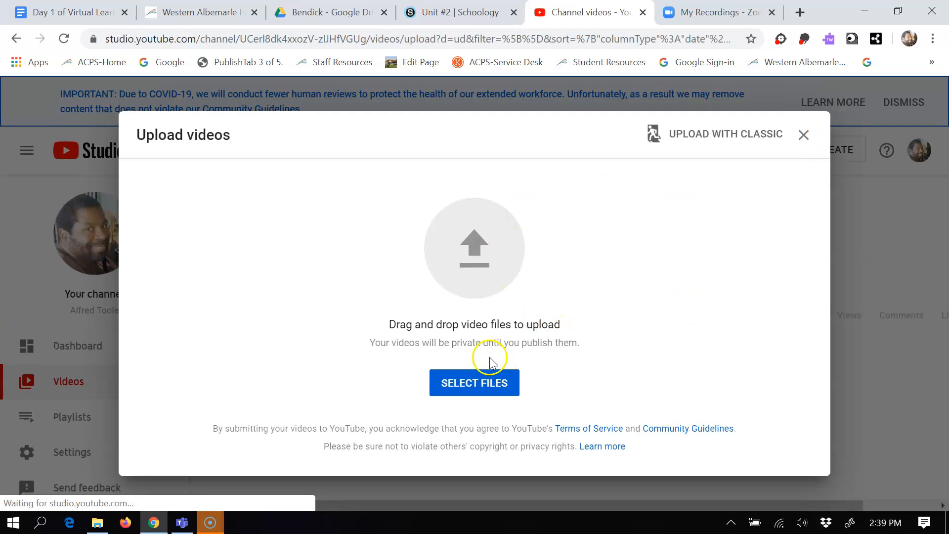
Try to upload zoom_0 from the 2020-03-17 16.24.06 meeting folder in Documents > Zoom, and close the upload dialog.
click(483, 391)
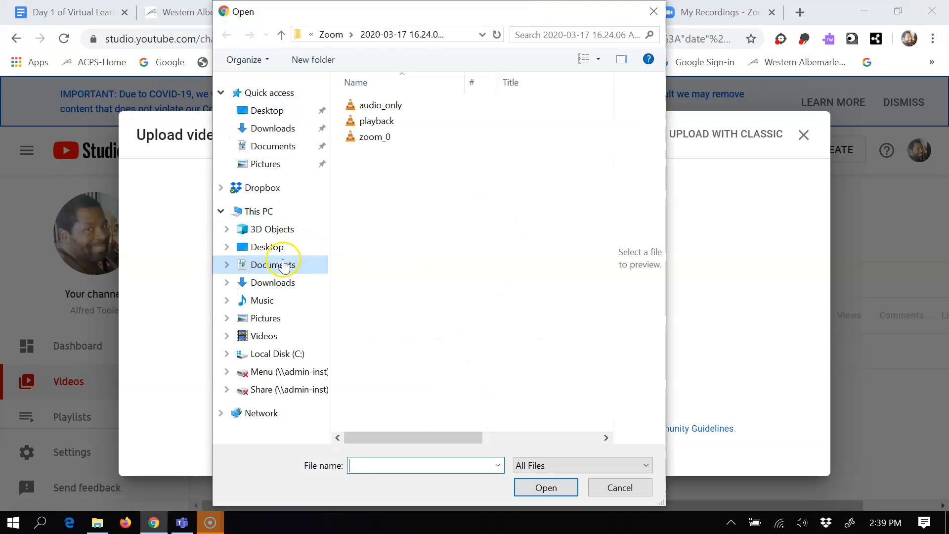
click(283, 267)
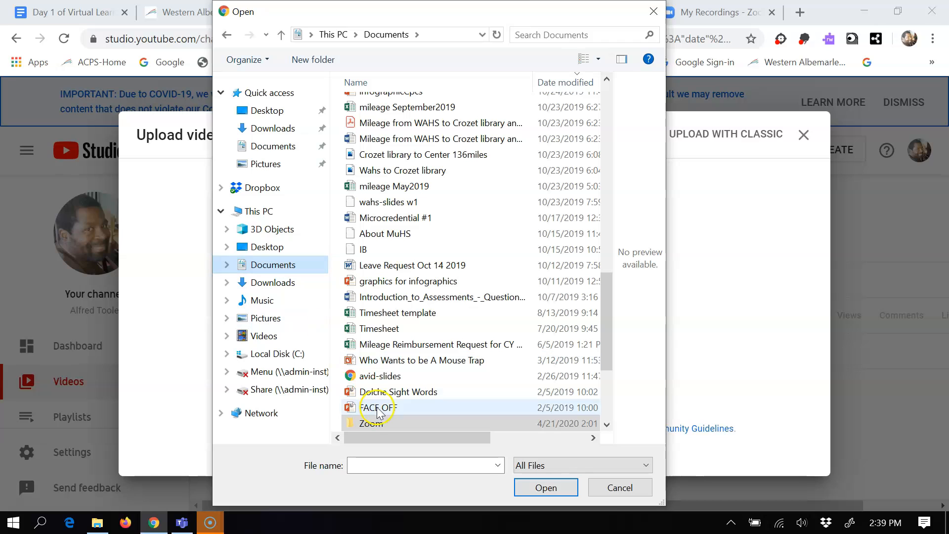
double_click(389, 425)
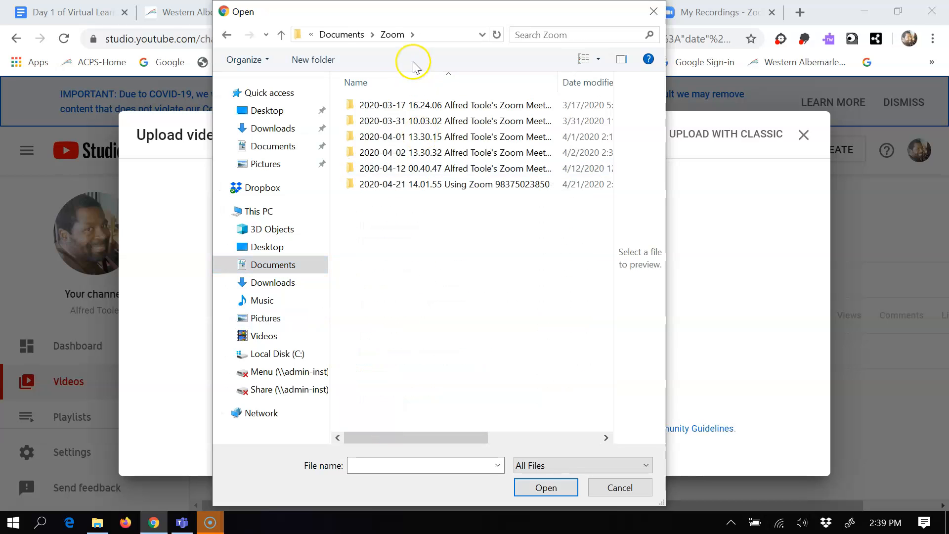
double_click(418, 104)
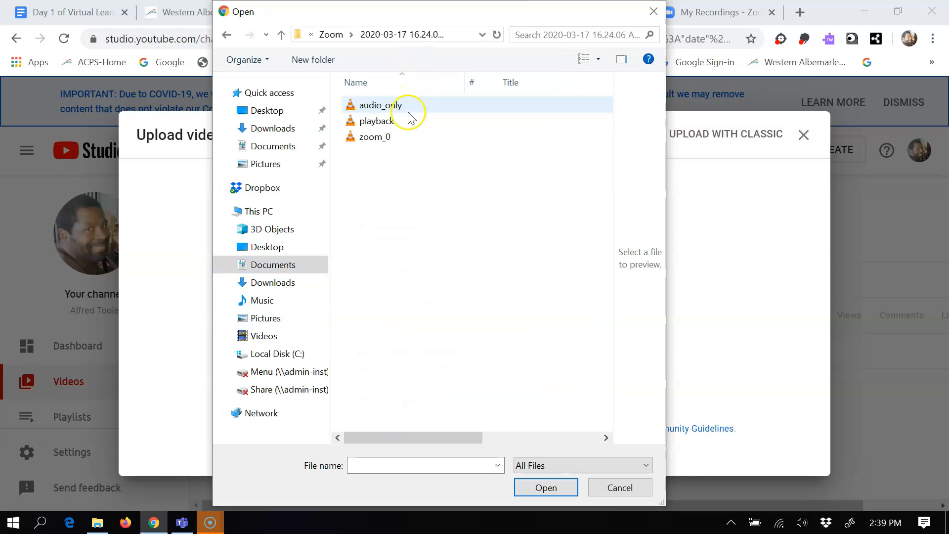
click(401, 137)
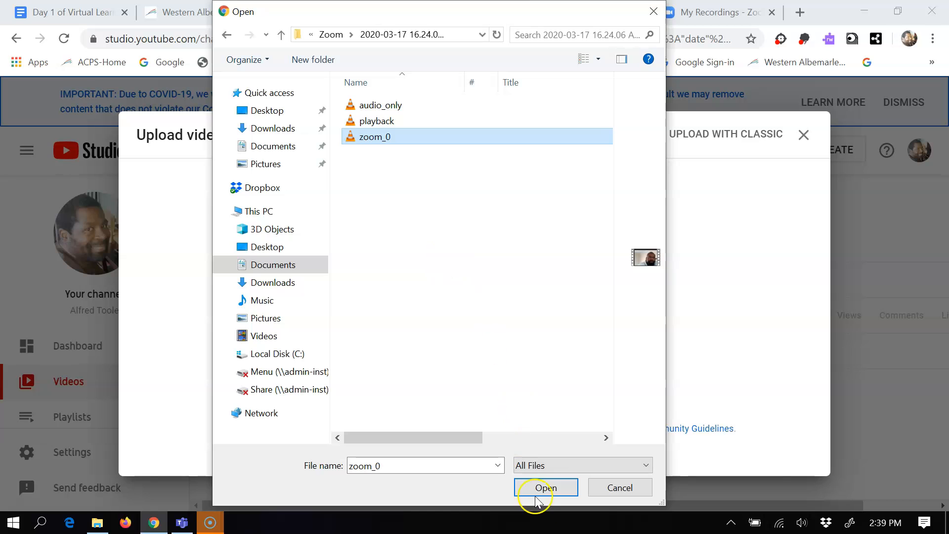
click(546, 487)
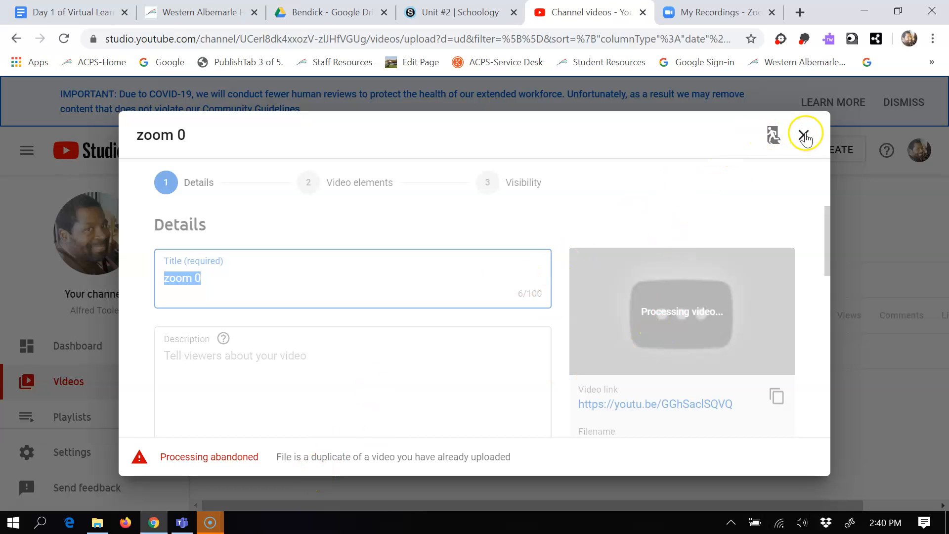
click(804, 135)
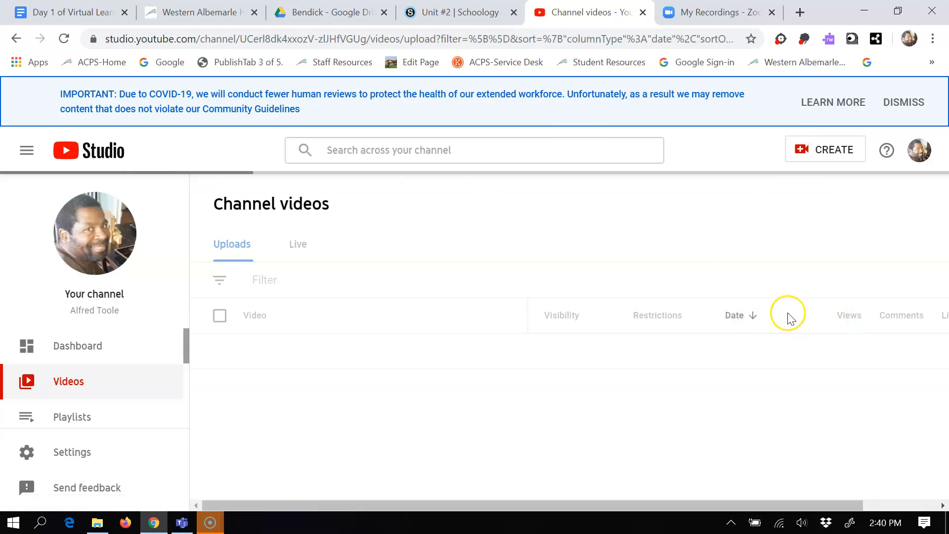
Add the copied Drive link to the Schoology Unit #2 materials with the title Monday Conference.
click(458, 9)
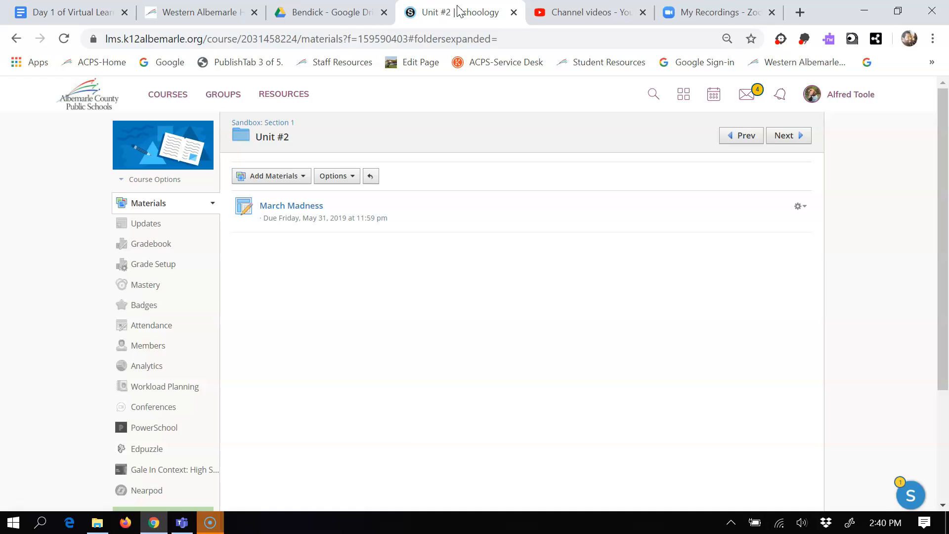
click(299, 178)
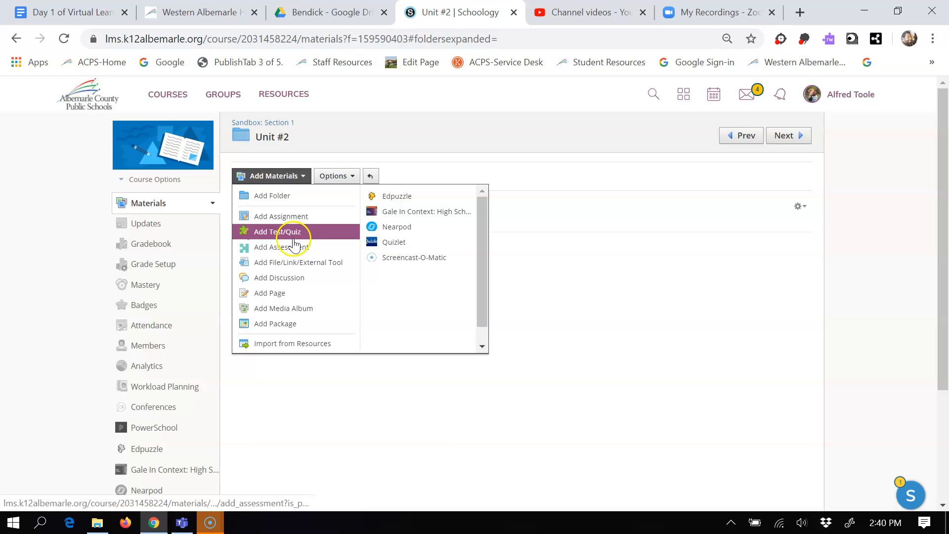
click(307, 270)
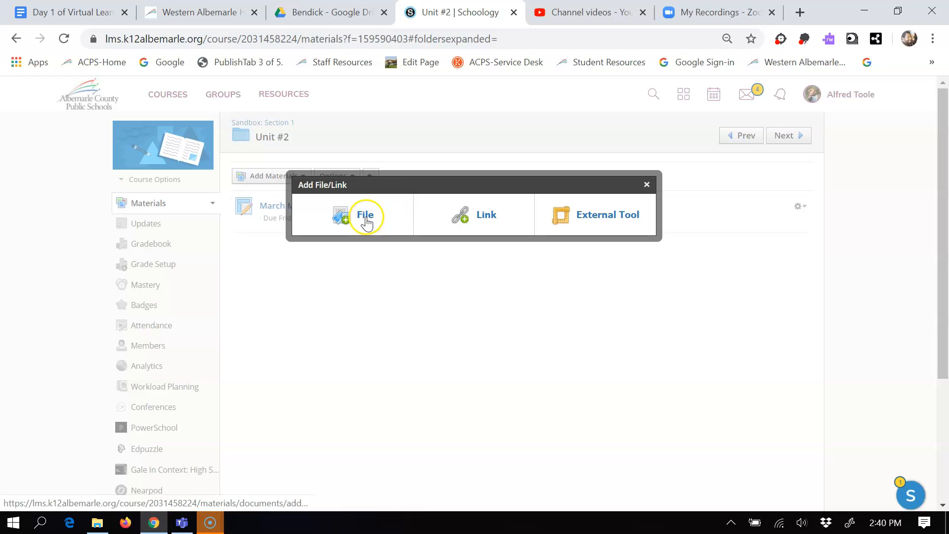
click(478, 217)
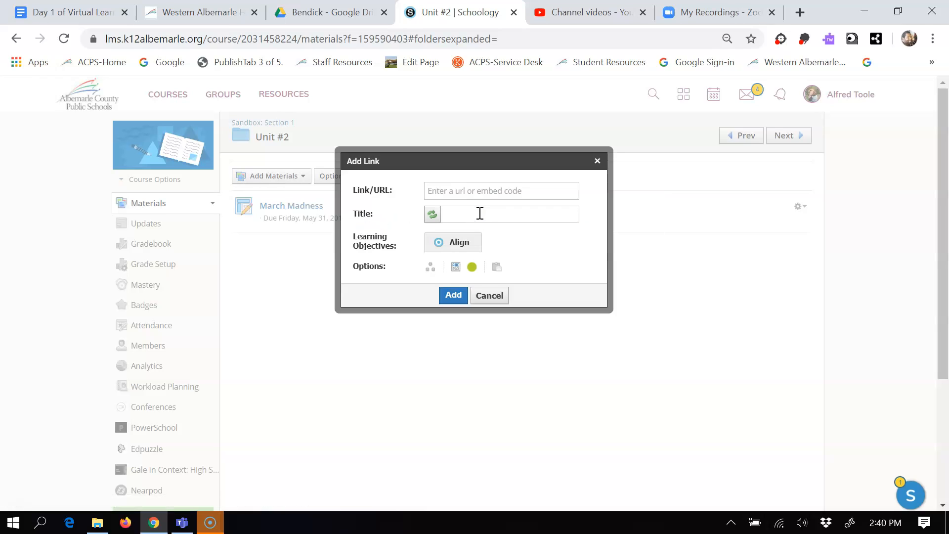
click(479, 197)
key(ctrl+v)
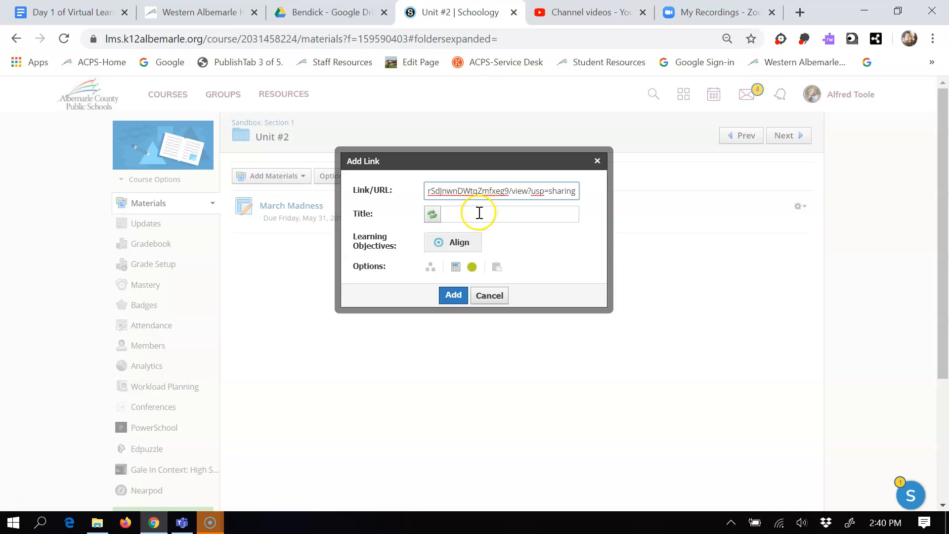
click(479, 213)
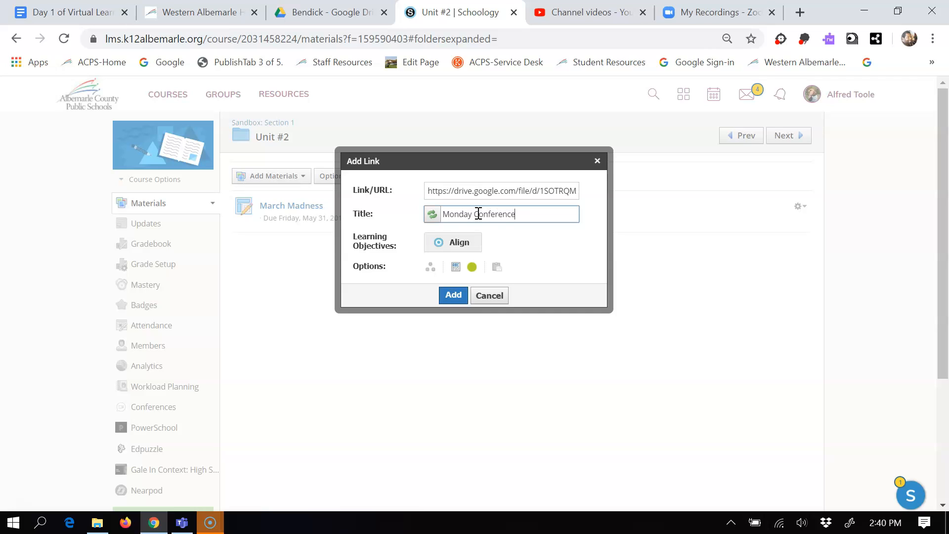
click(450, 295)
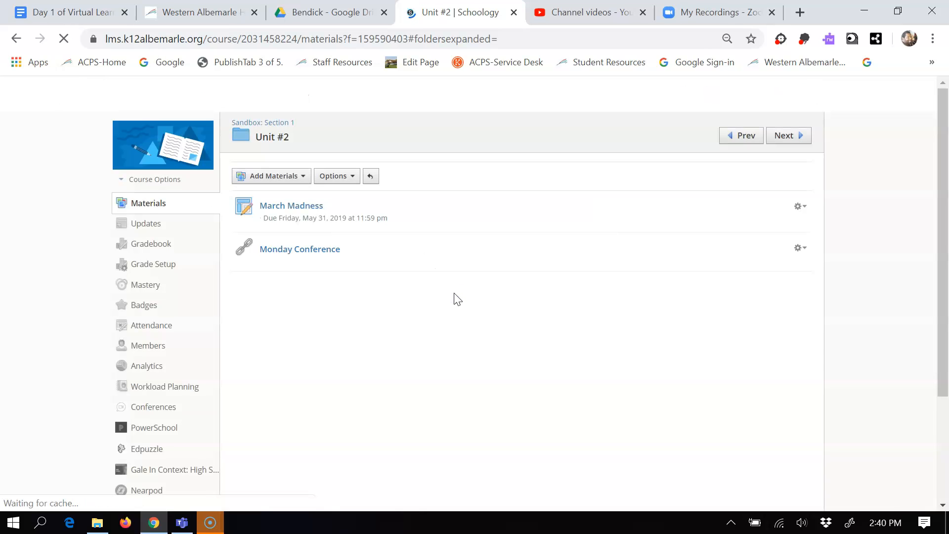
View the course's Updates, check the Updates option for the default landing page in the privacy/course settings, and save the settings.
click(151, 227)
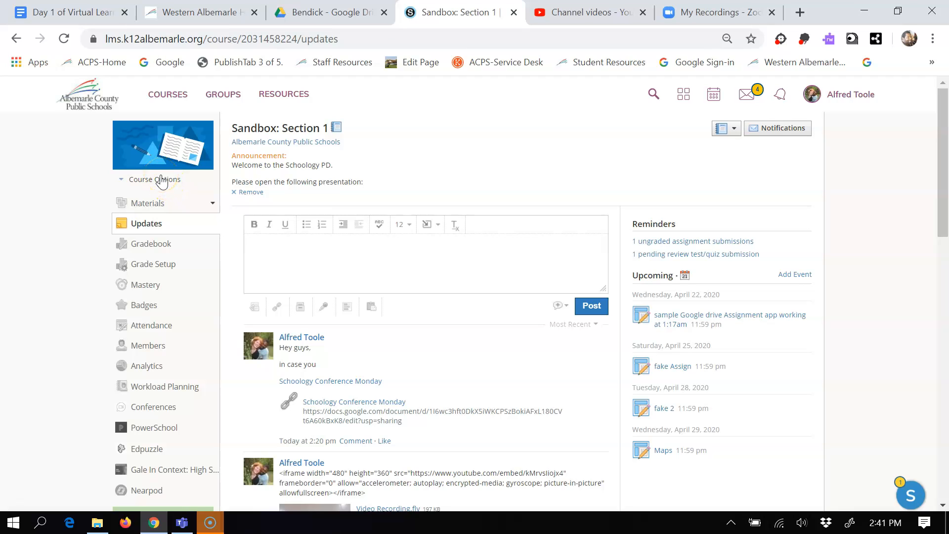
click(162, 181)
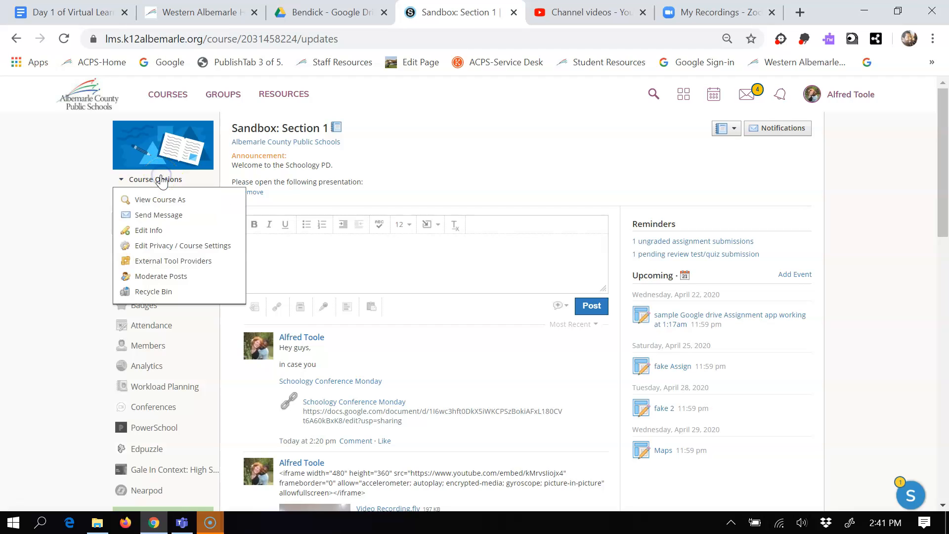
click(188, 248)
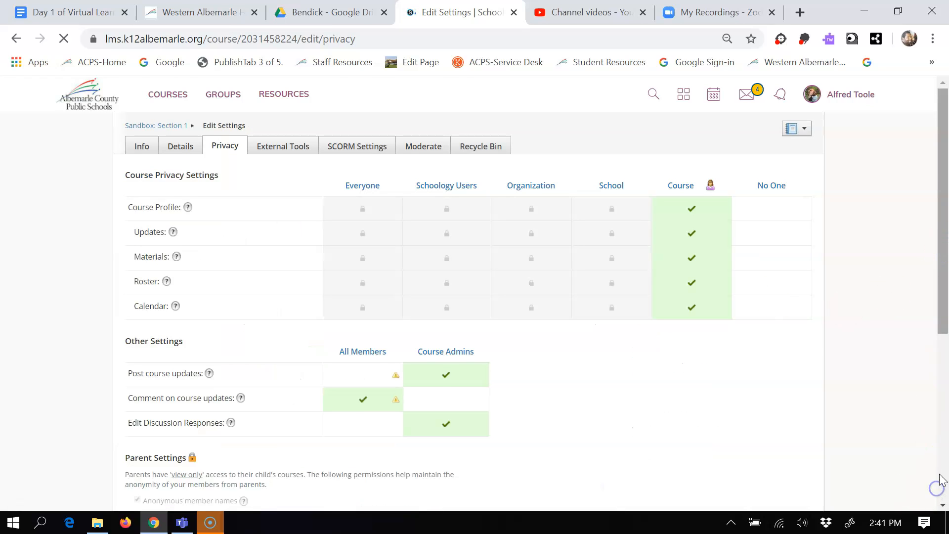
scroll(938, 487, down, 5)
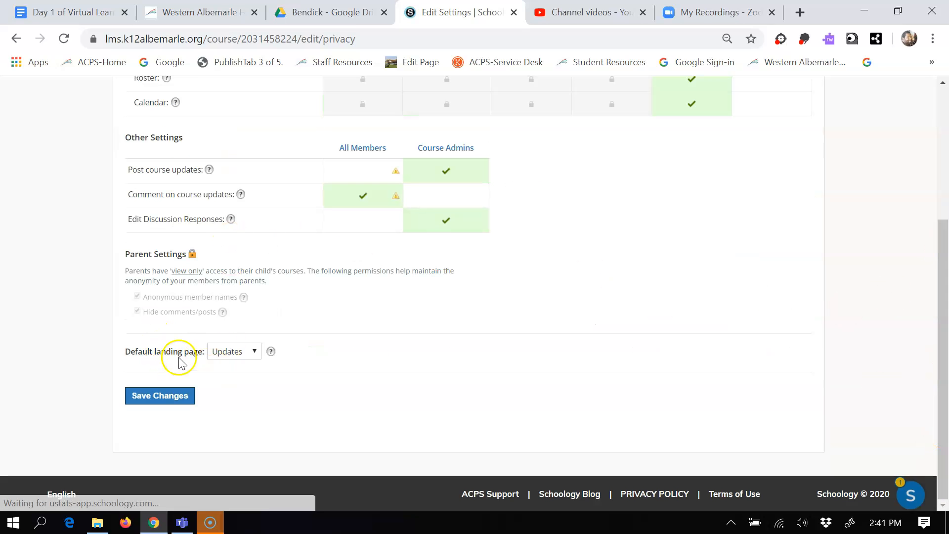
click(256, 352)
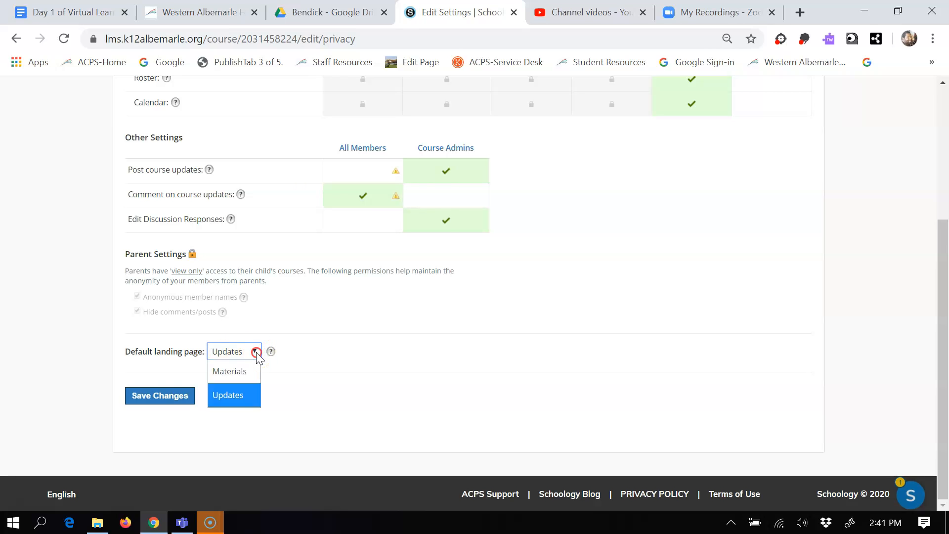
right_click(256, 352)
click(163, 396)
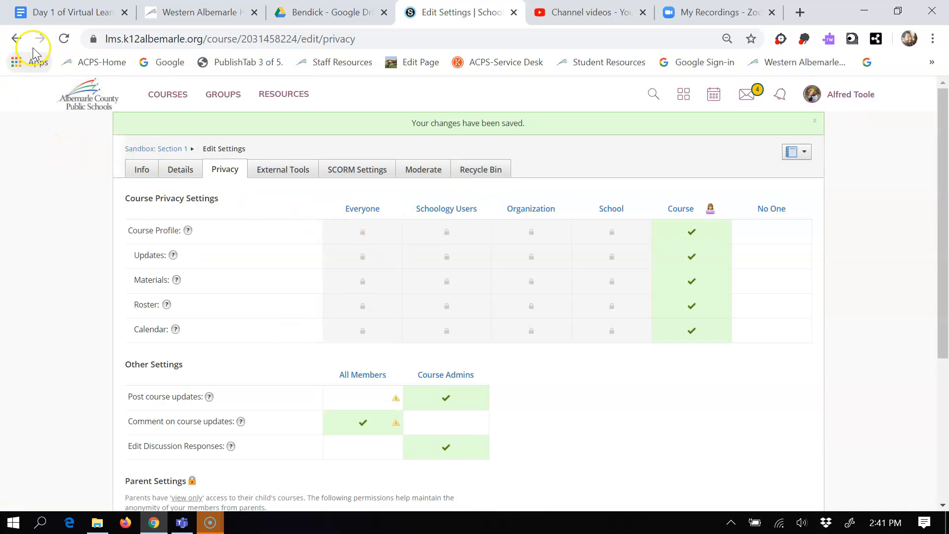
Return to the course's Updates page and begin a new update with the greeting "Hey guys,".
click(16, 42)
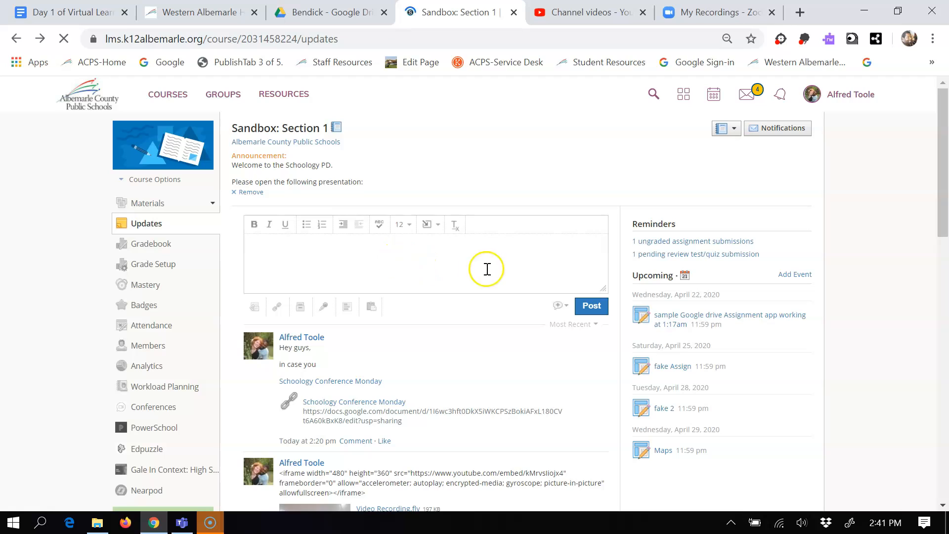
click(389, 246)
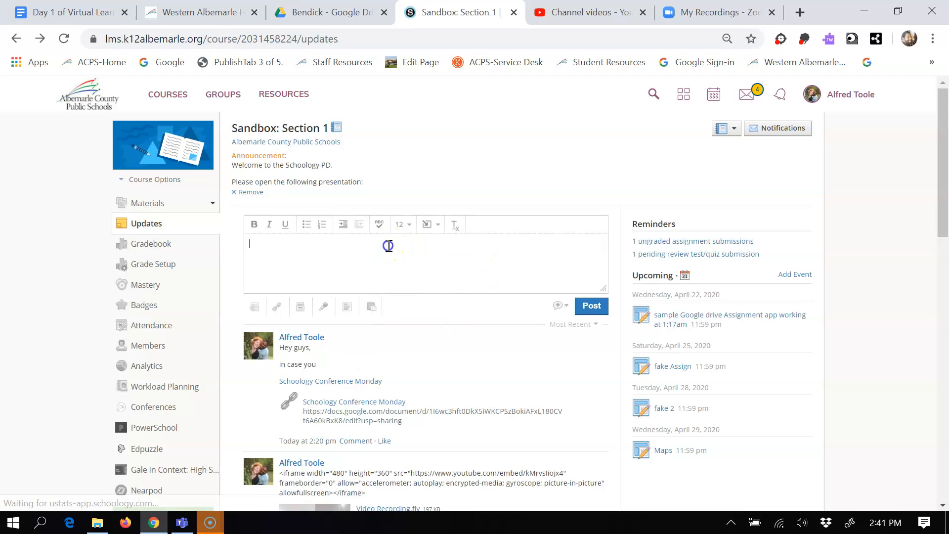
text(Hey guys,)
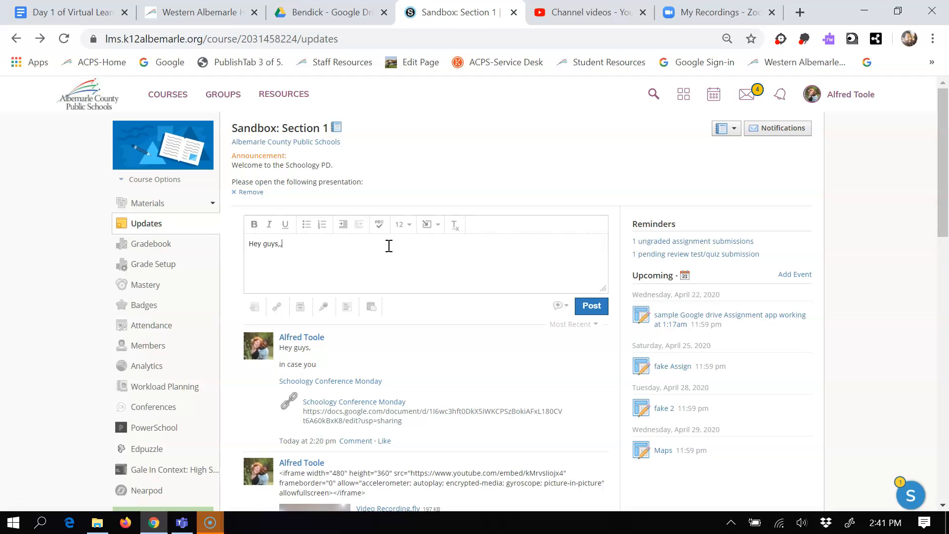
click(391, 242)
Insert the copied Drive link into the update's text with the title Monday's Conference.
click(429, 228)
click(439, 243)
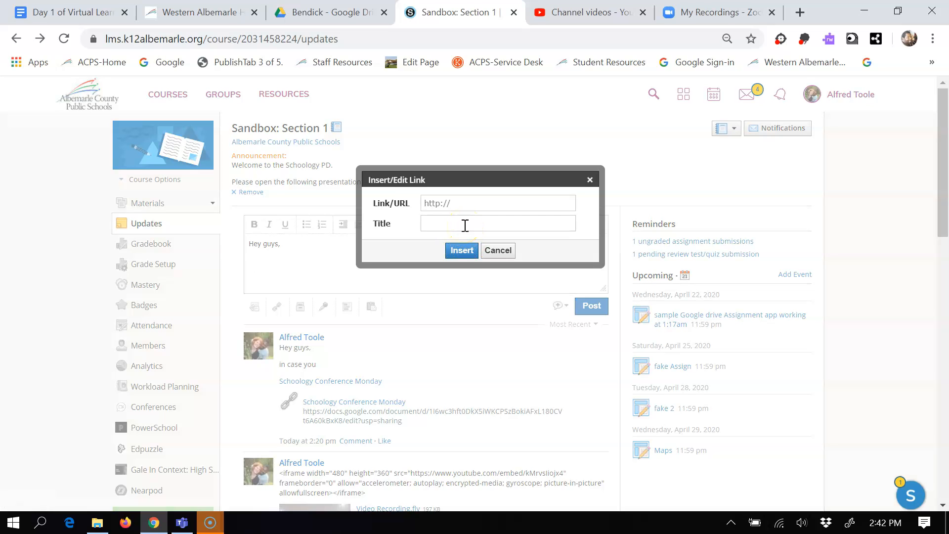
key(ctrl+v)
click(465, 226)
text(Mo)
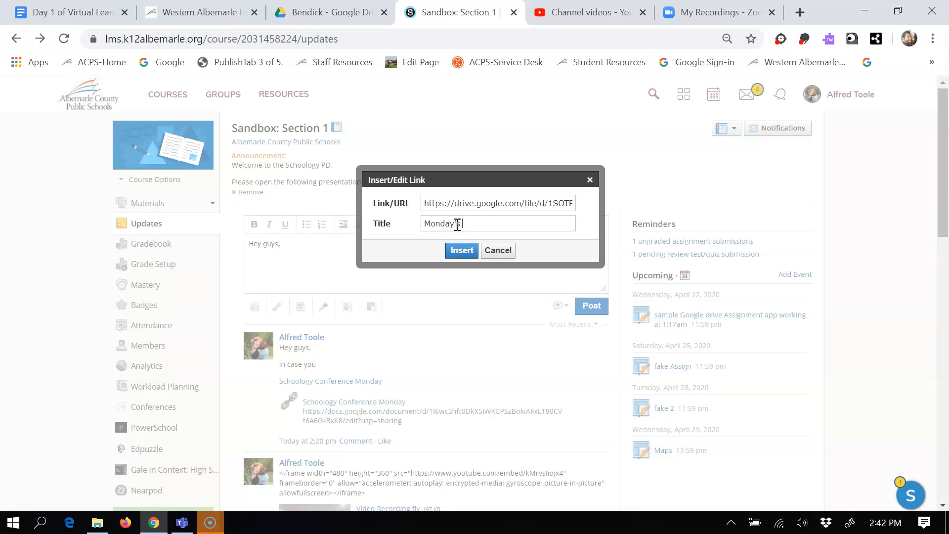
click(458, 250)
click(296, 282)
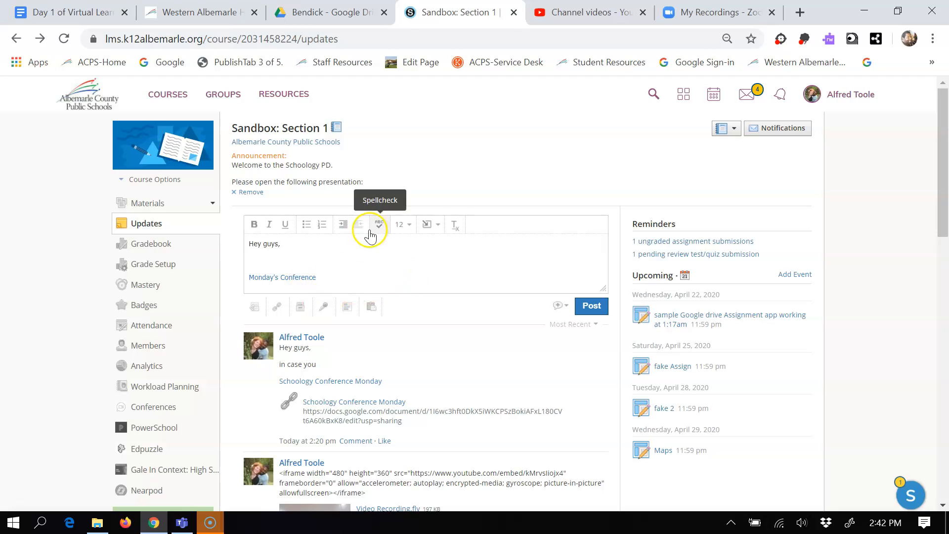
Attach the Drive link to the update with the title Monday's Conference, and post the update after copying its text.
click(278, 311)
click(455, 204)
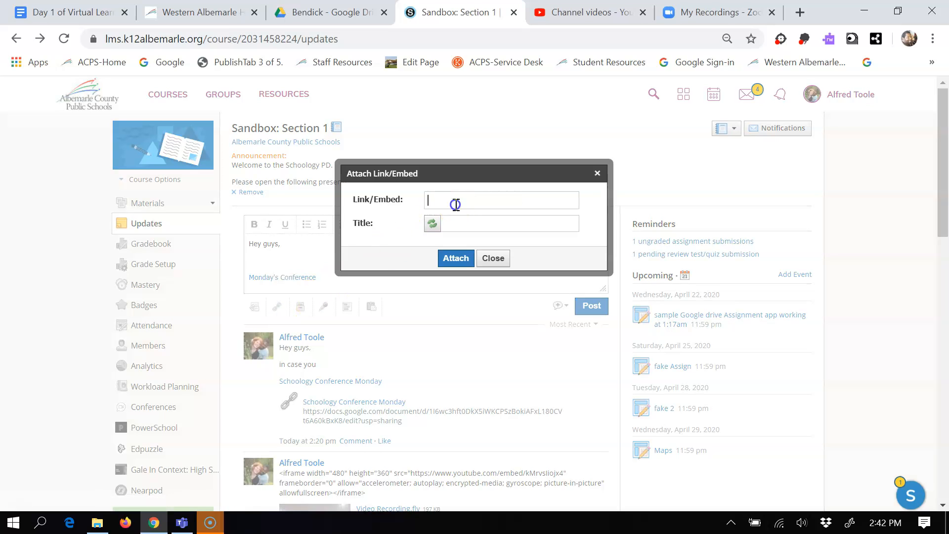
key(ctrl+v)
click(469, 218)
text(M)
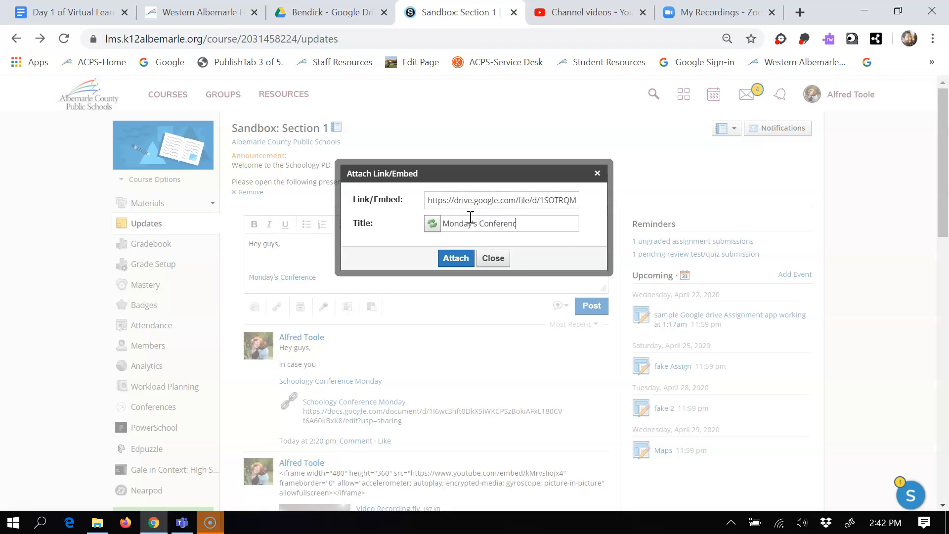
click(455, 257)
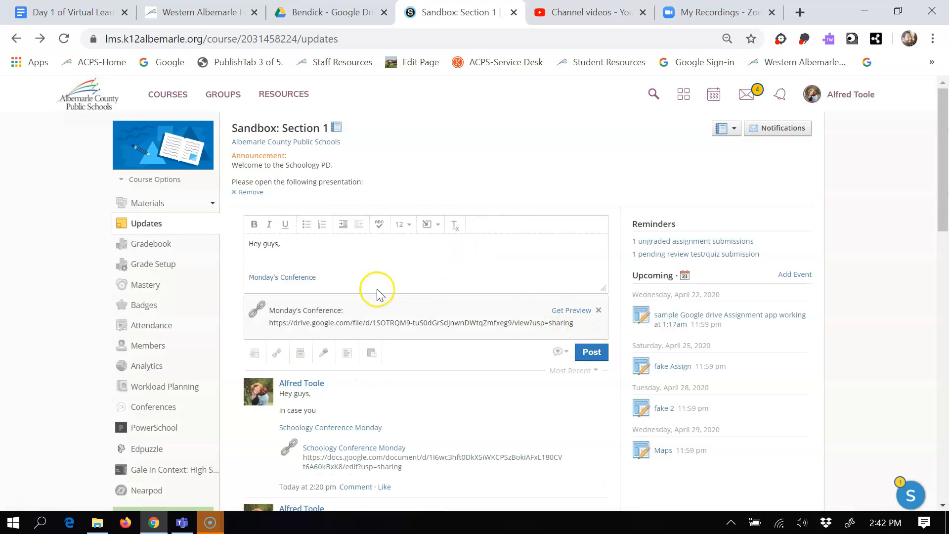
drag(342, 280, 225, 229)
key(ctrl+c)
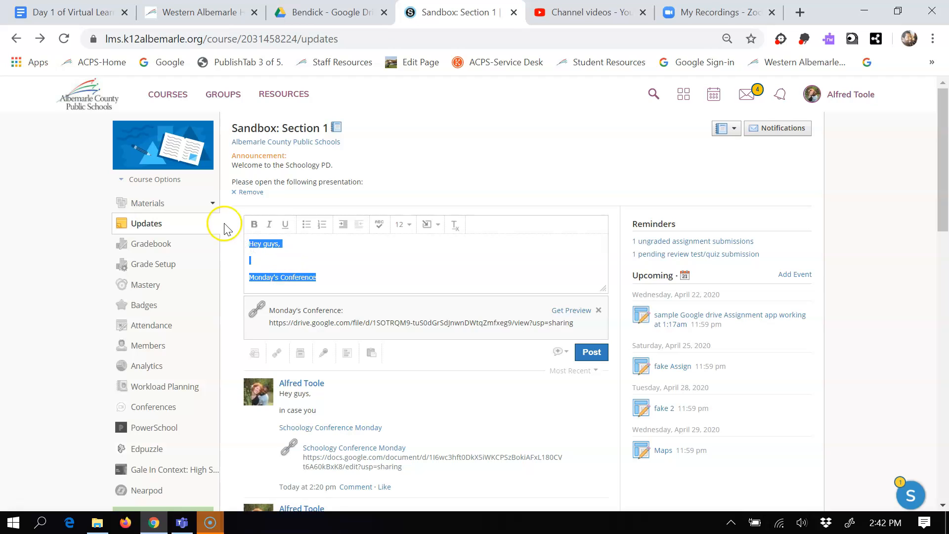
click(591, 352)
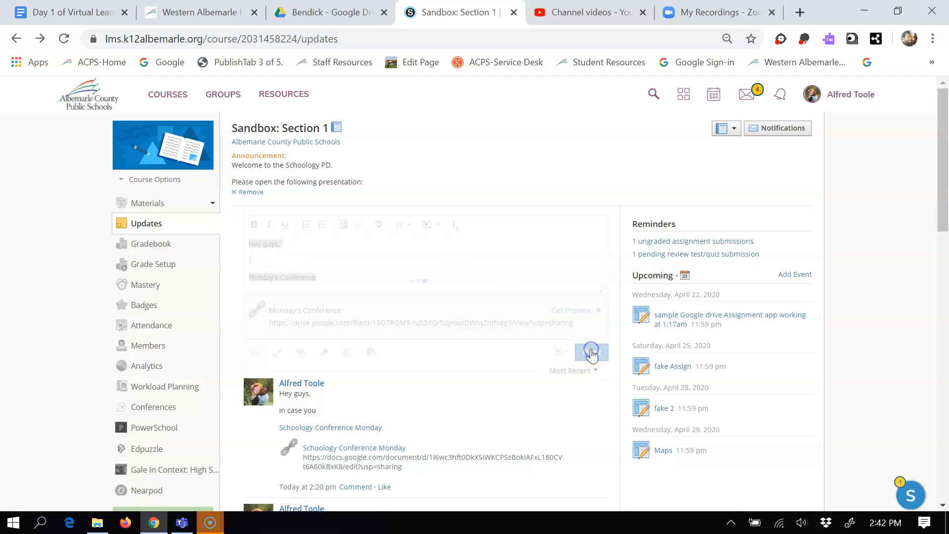
Start a new Schoology message and paste the copied update text into its body.
click(754, 94)
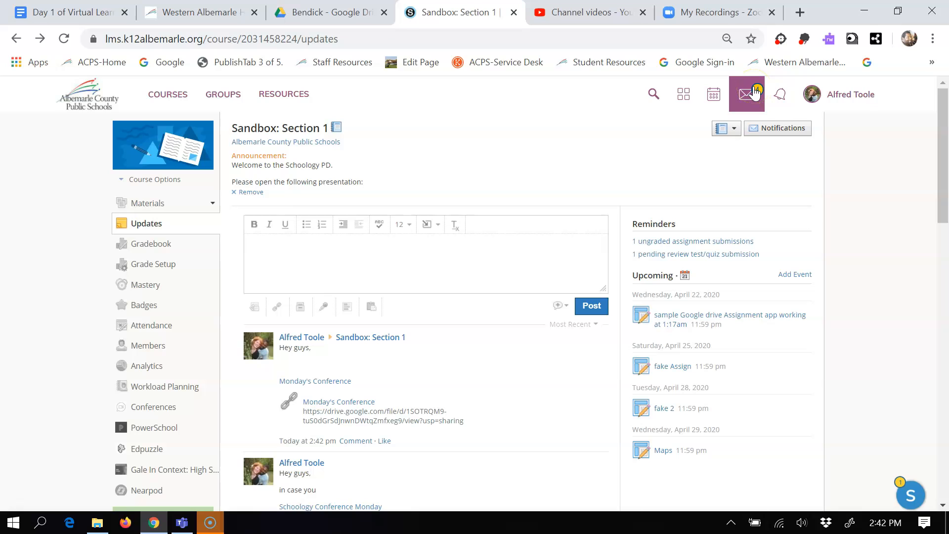
click(755, 93)
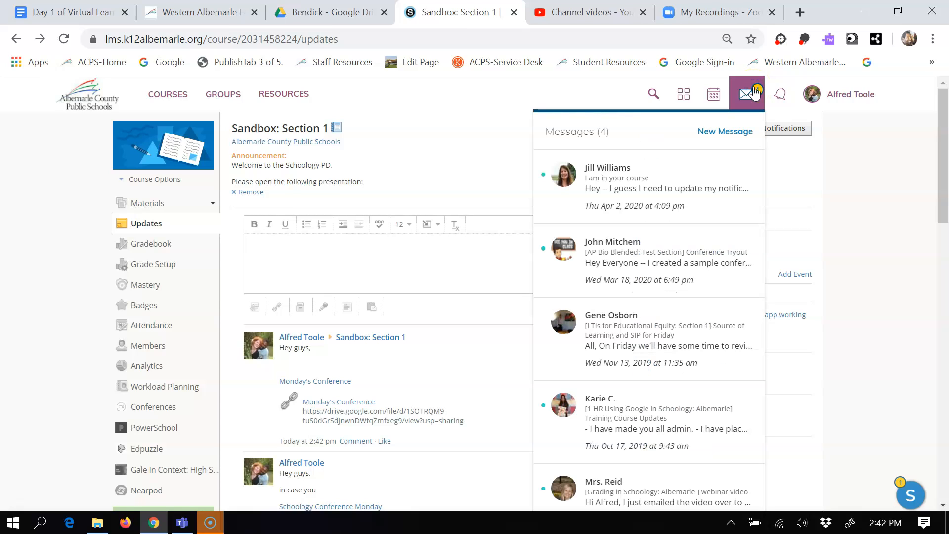
click(725, 133)
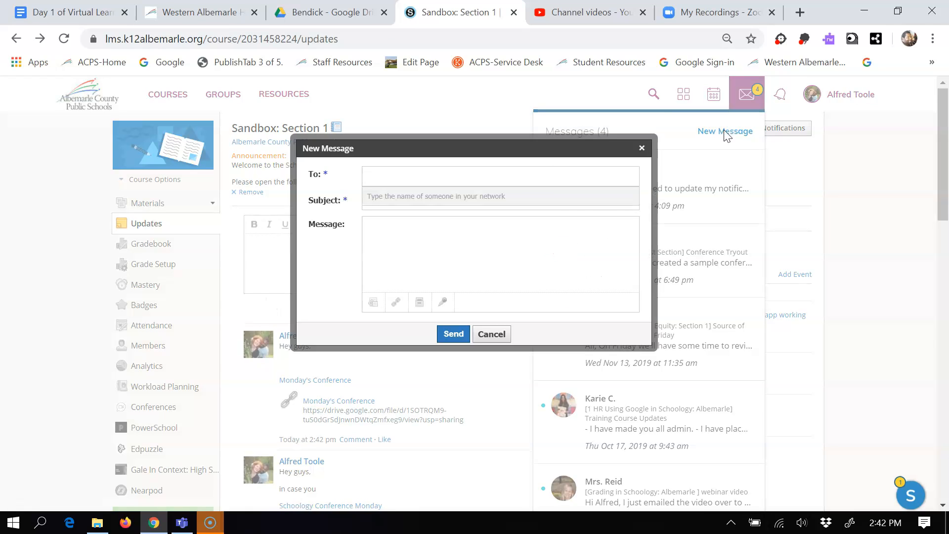
click(502, 231)
key(ctrl+v)
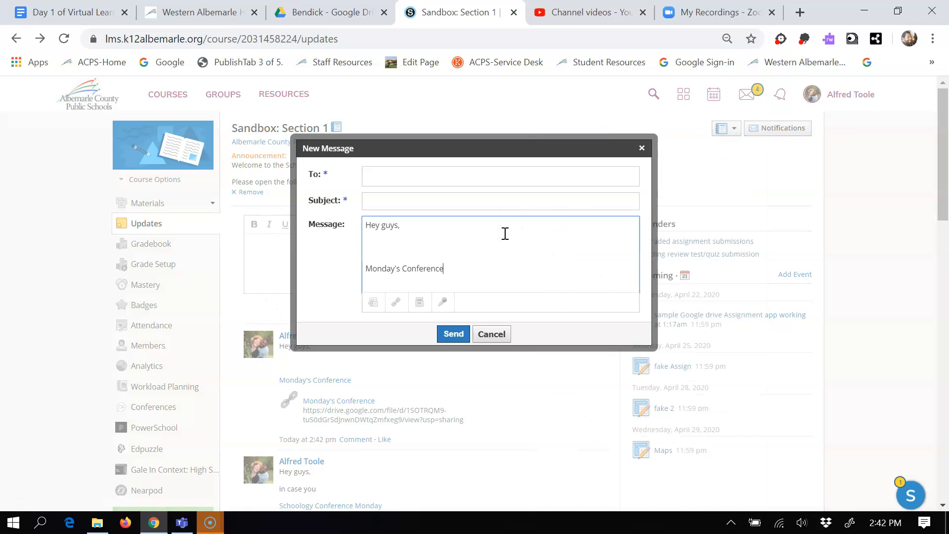
click(468, 286)
click(461, 273)
drag(461, 273, 364, 270)
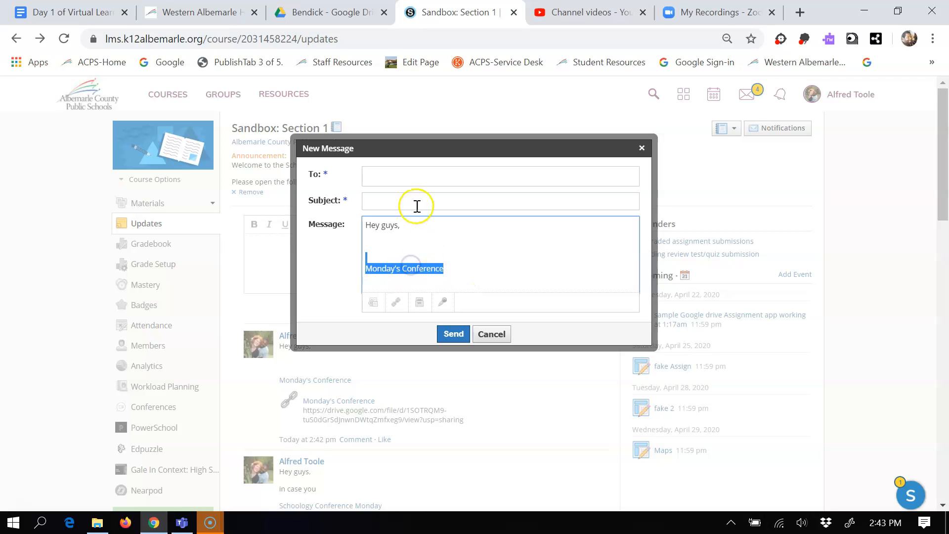
click(414, 181)
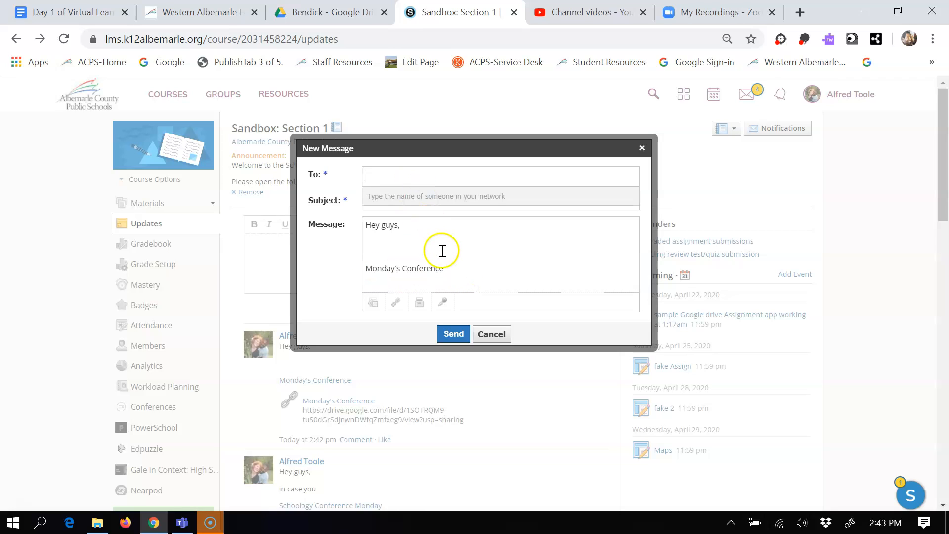
Open the message's link attachment dialog, switch to Google Drive and copy the shareable link of zoom_0.mp4.
click(400, 303)
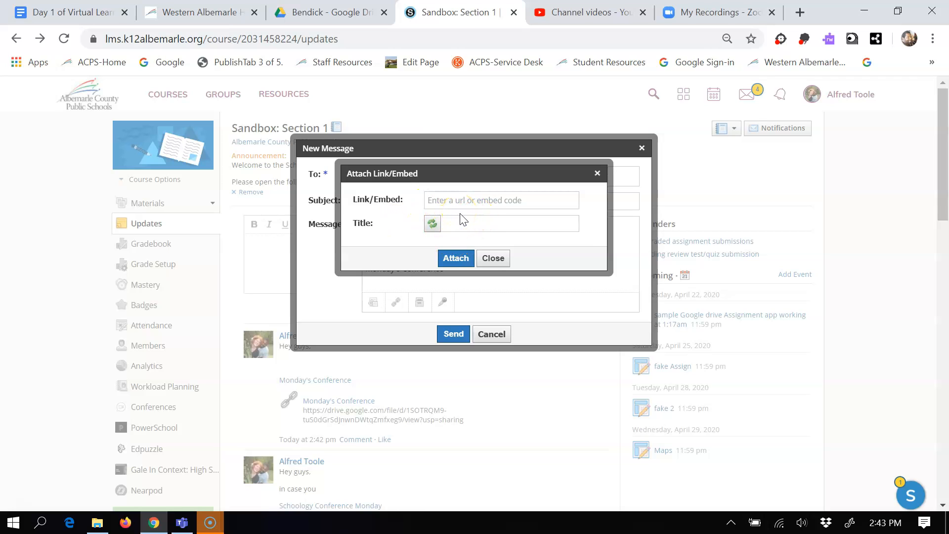
click(334, 11)
right_click(326, 318)
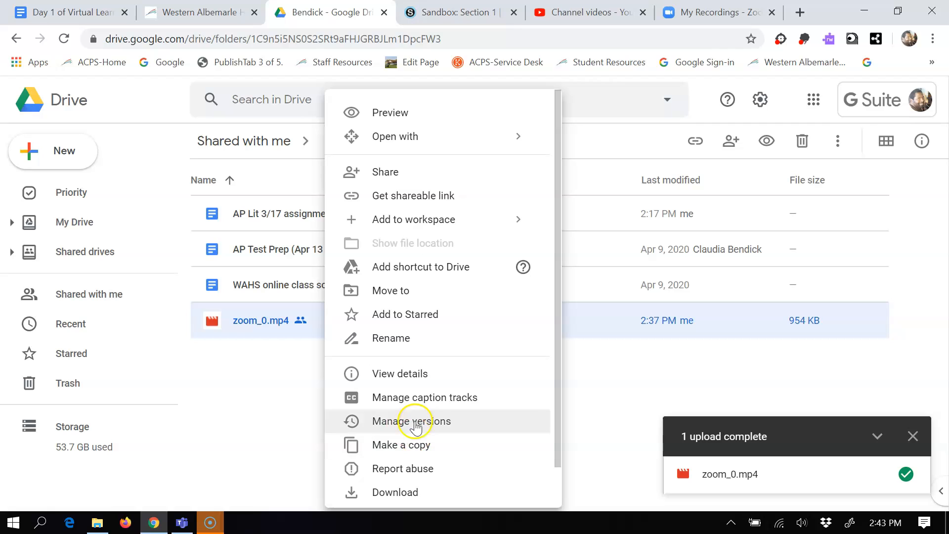
click(444, 196)
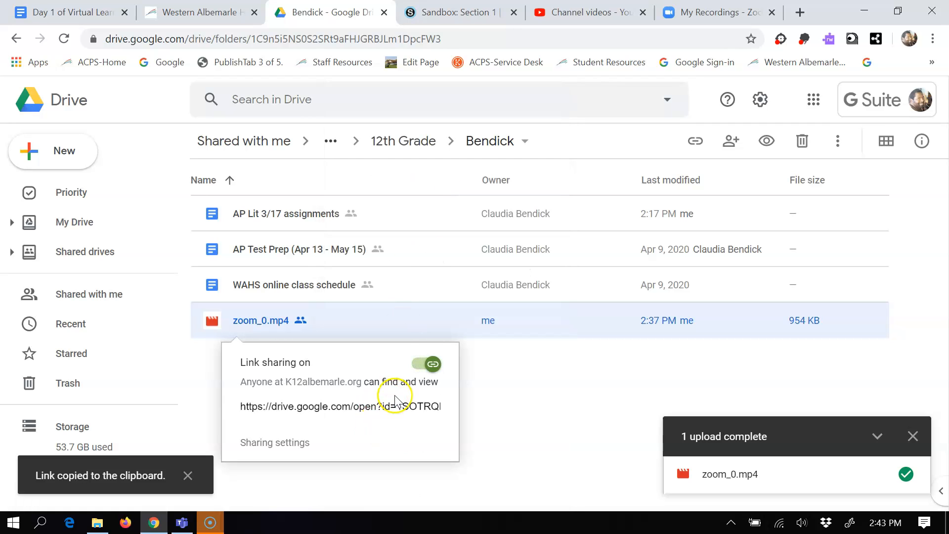
click(389, 408)
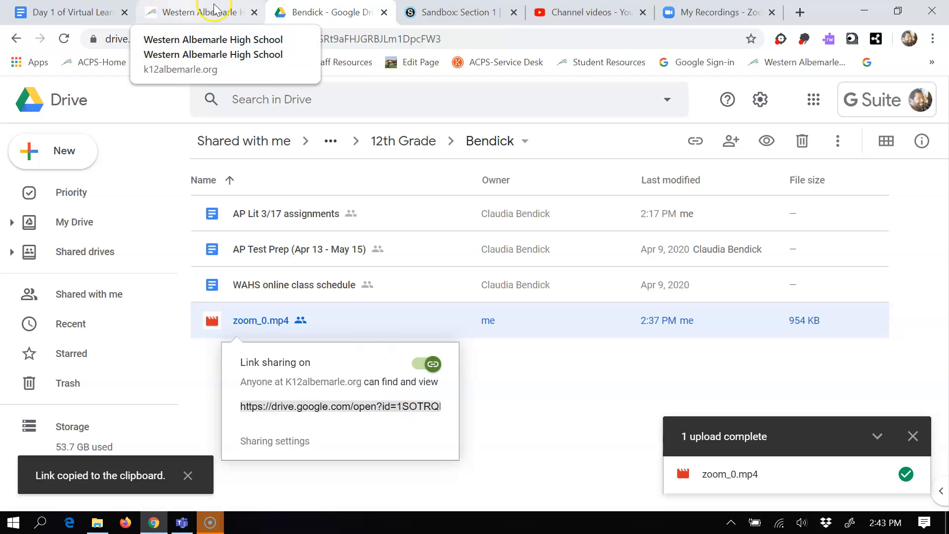
Return to Schoology, attach the copied Drive link to the message with the title Monday, and cancel the message.
click(435, 11)
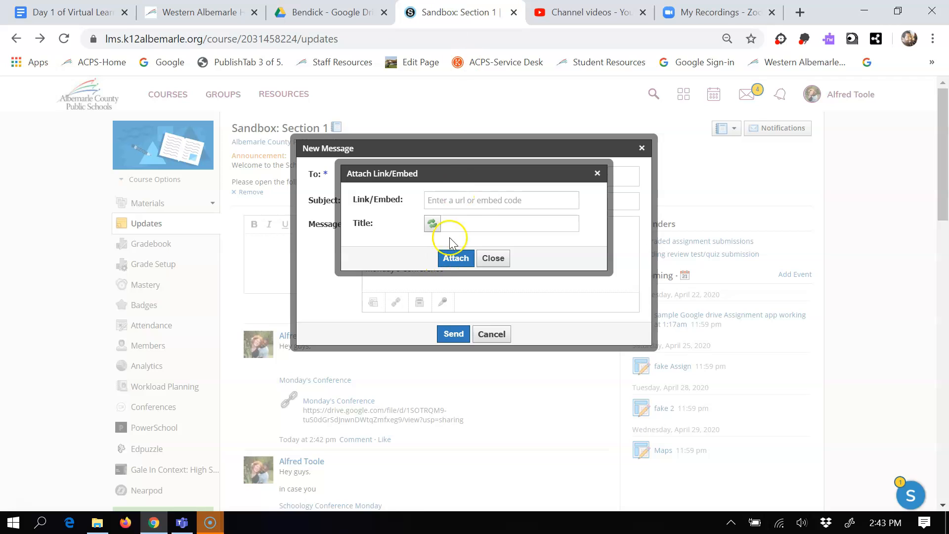
click(464, 200)
key(ctrl+v)
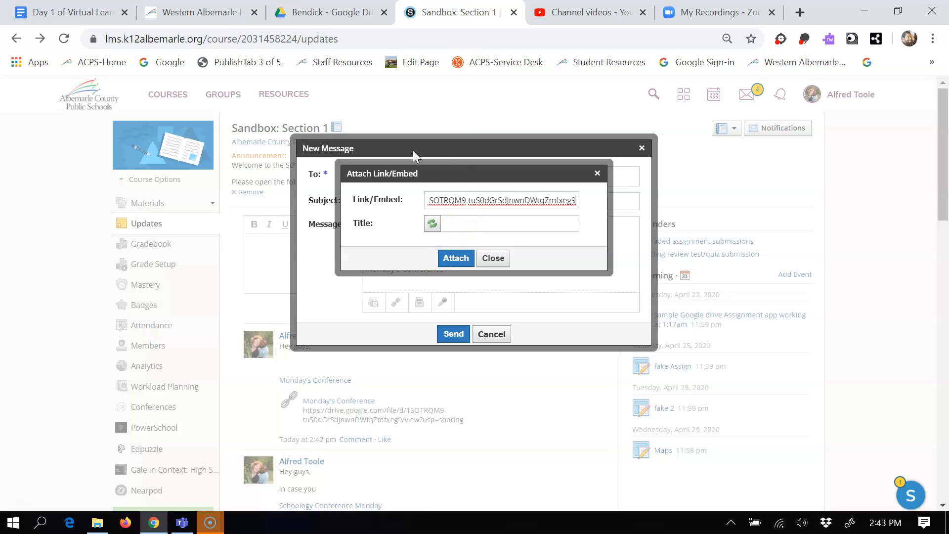
click(465, 224)
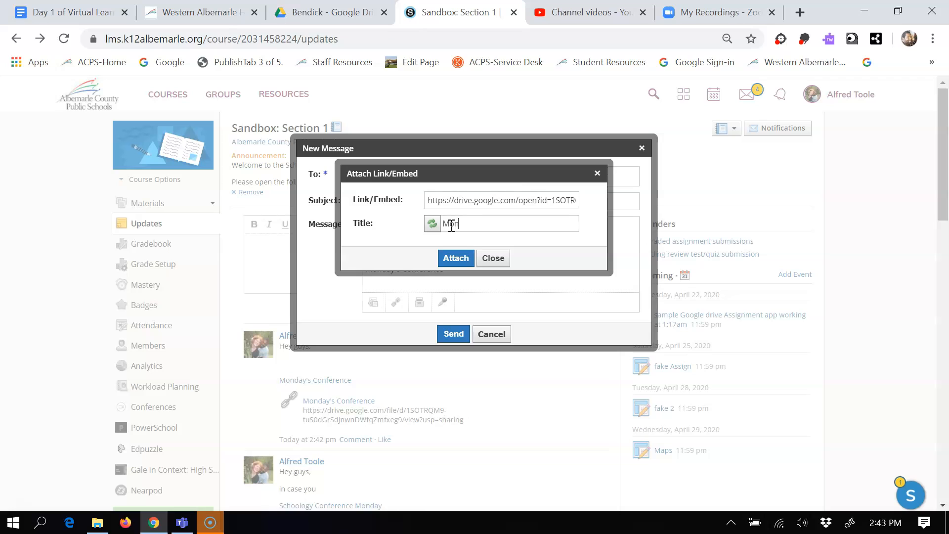
text(Monday)
click(455, 258)
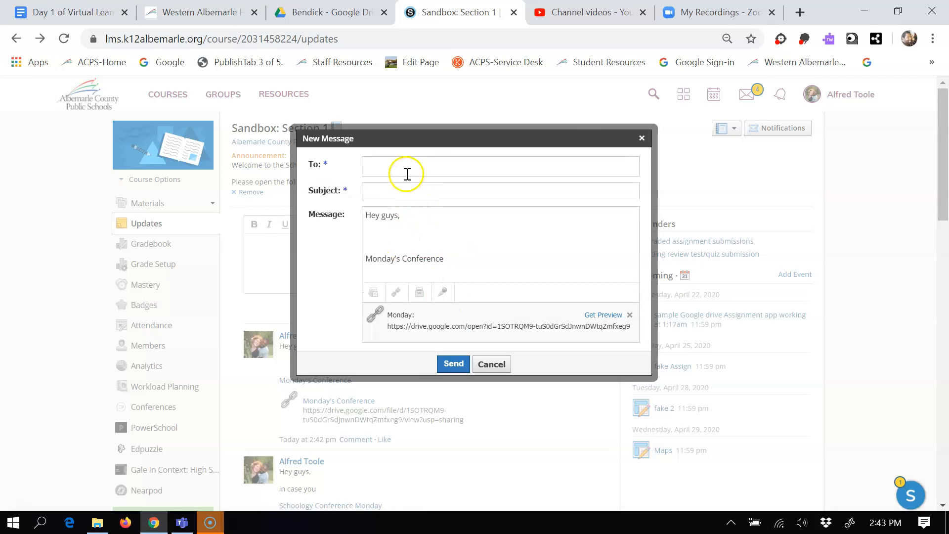
click(502, 364)
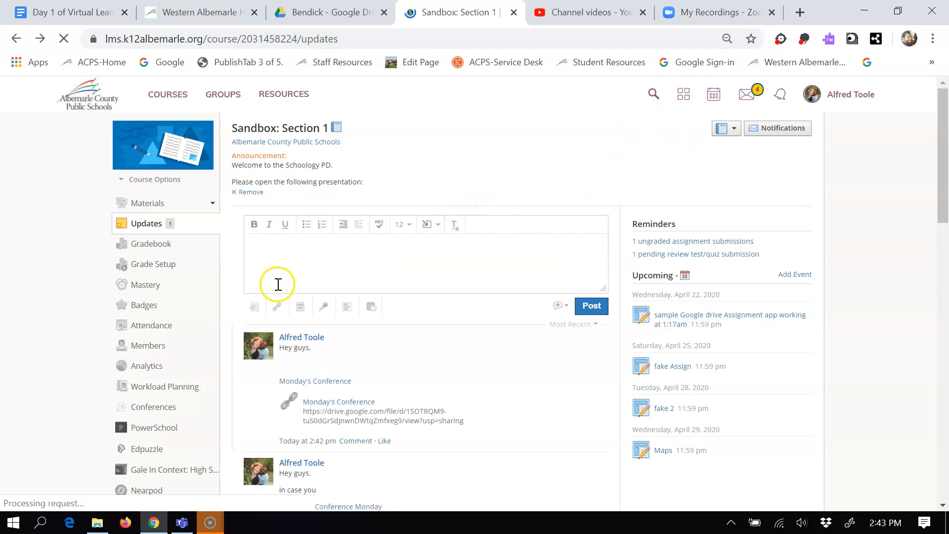
Start a new page in the course materials titled Developmental Resources with the lines Videos, Conferences and Links.
click(154, 207)
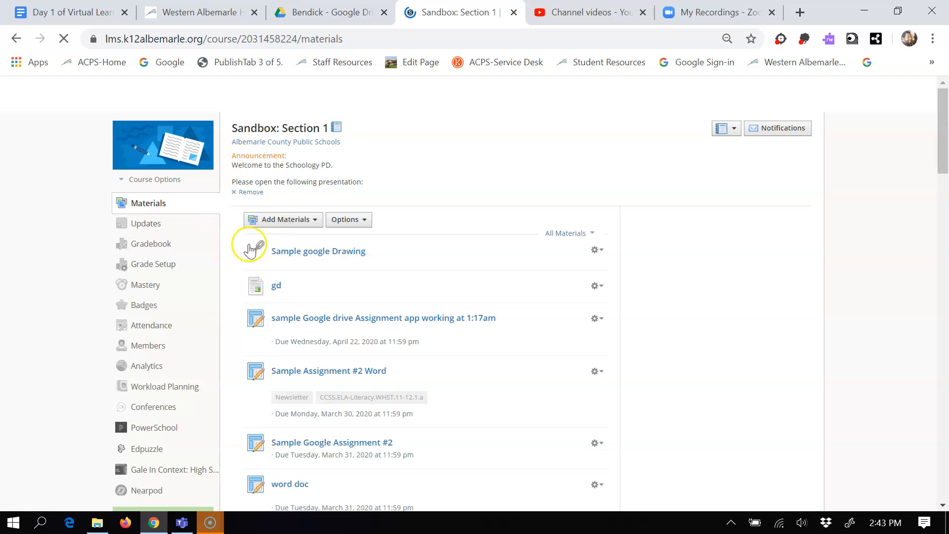
right_click(291, 217)
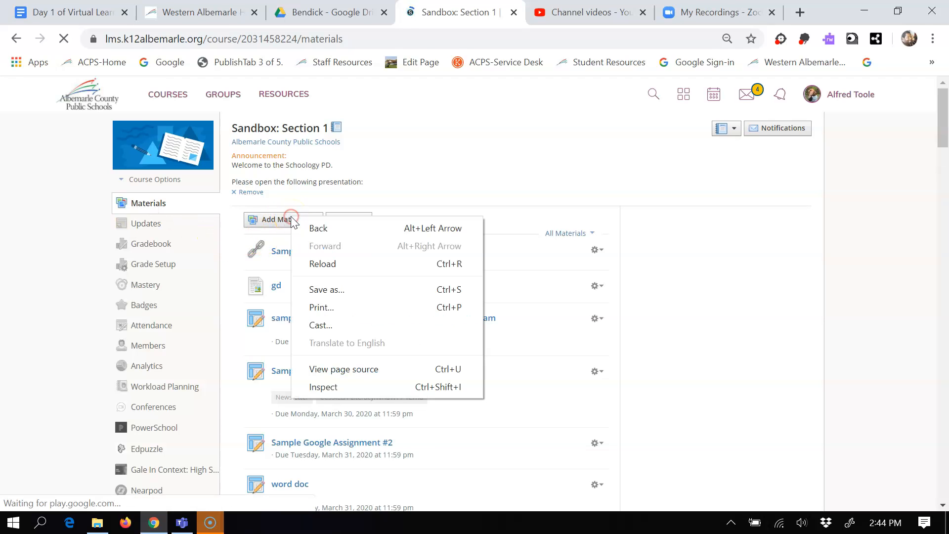
click(404, 197)
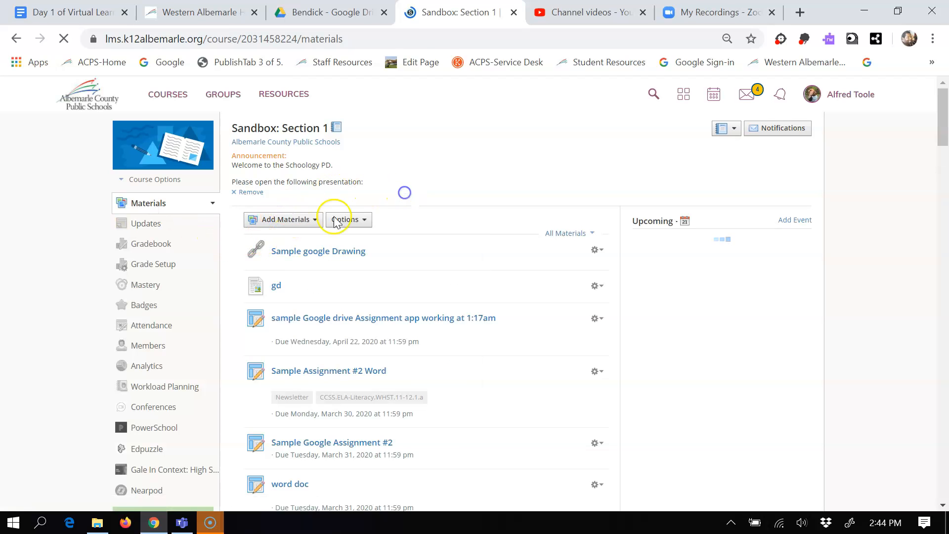
click(312, 221)
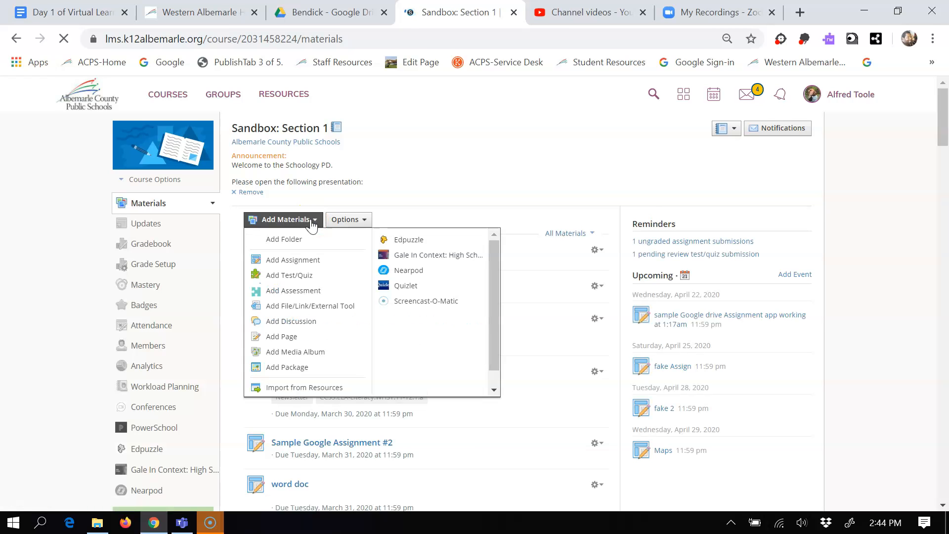
click(305, 342)
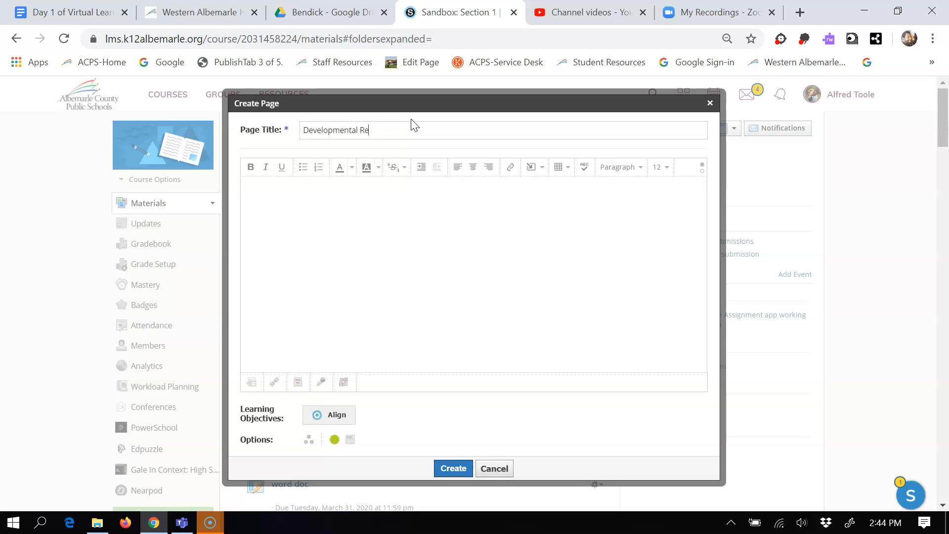
click(385, 210)
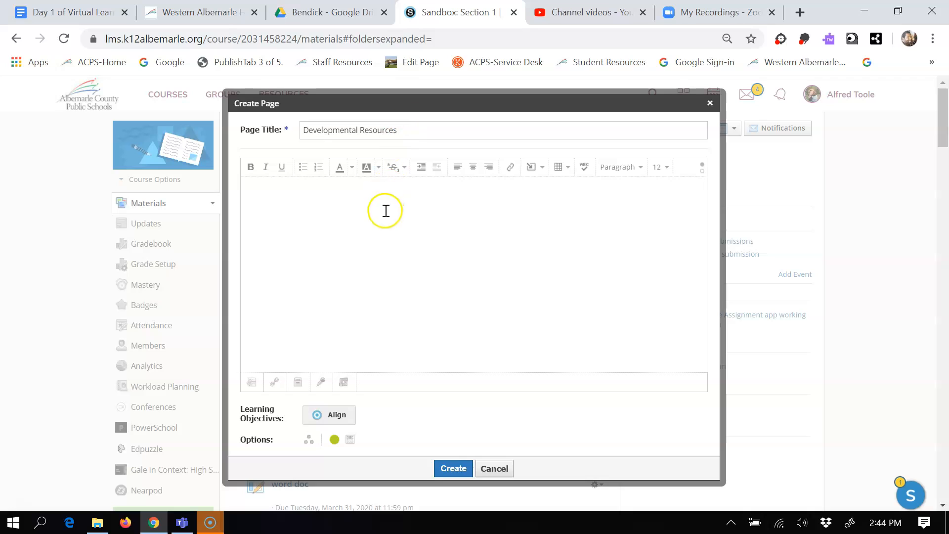
click(374, 224)
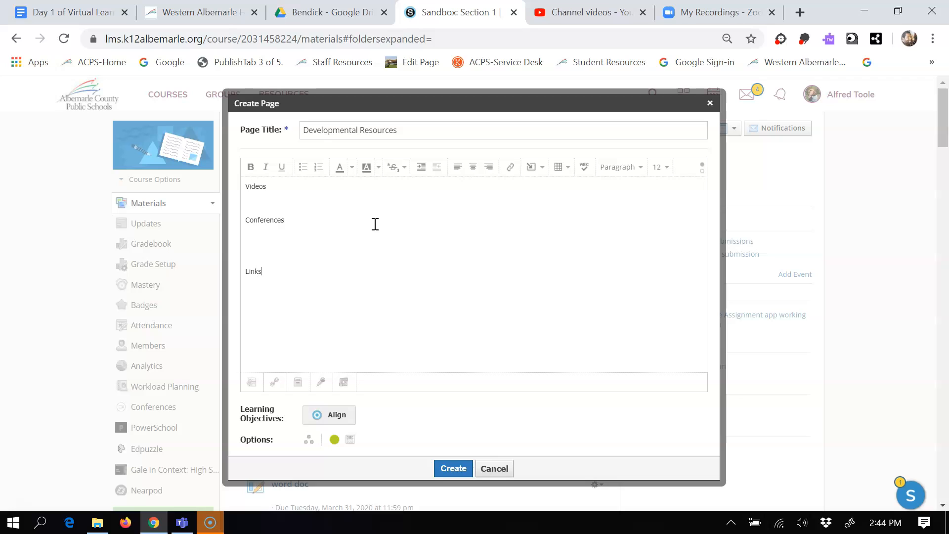
Add the text Mon under Conferences in the page body and link it to the copied Google Drive URL.
click(275, 198)
click(265, 241)
text(Mon)
drag(257, 237, 243, 238)
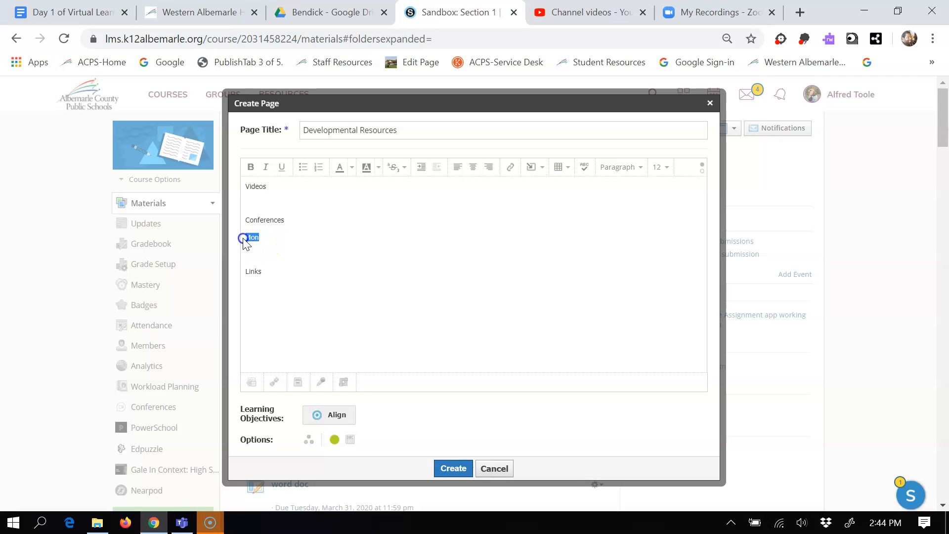
click(512, 168)
click(463, 204)
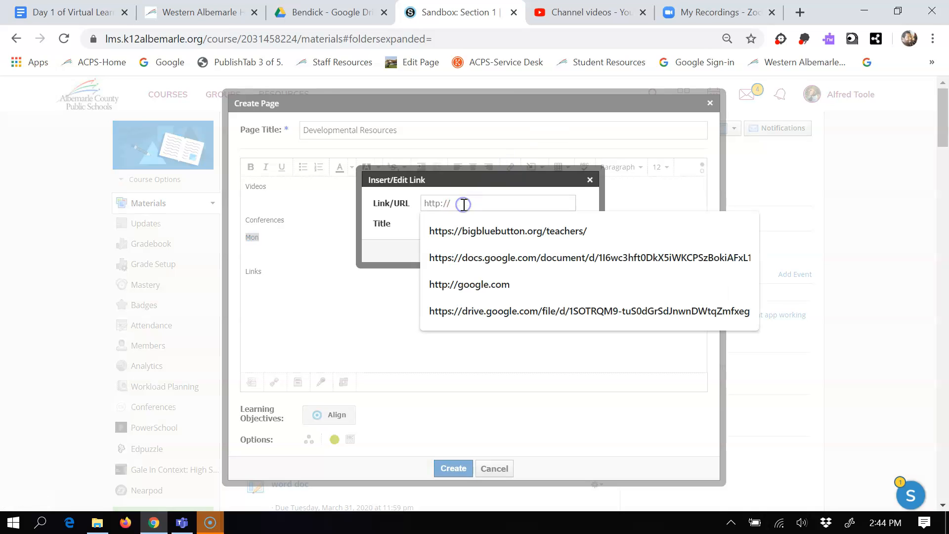
key(ctrl+v)
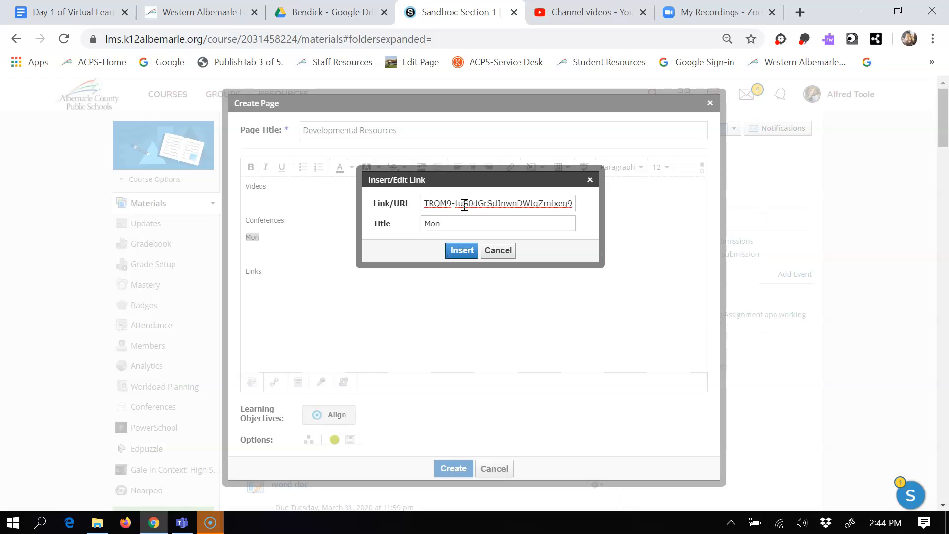
click(462, 250)
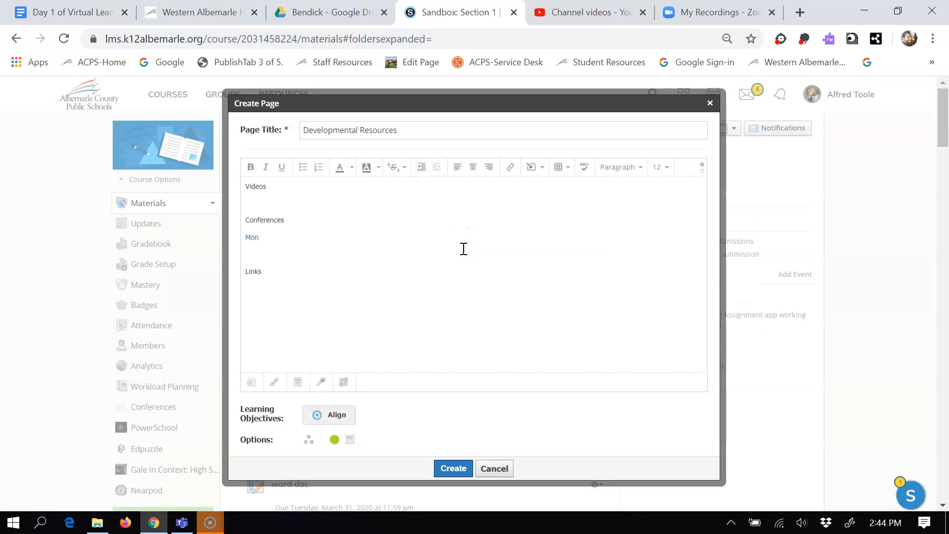
Extend the page title to Developmental Resources Week 1 and create the page.
click(453, 468)
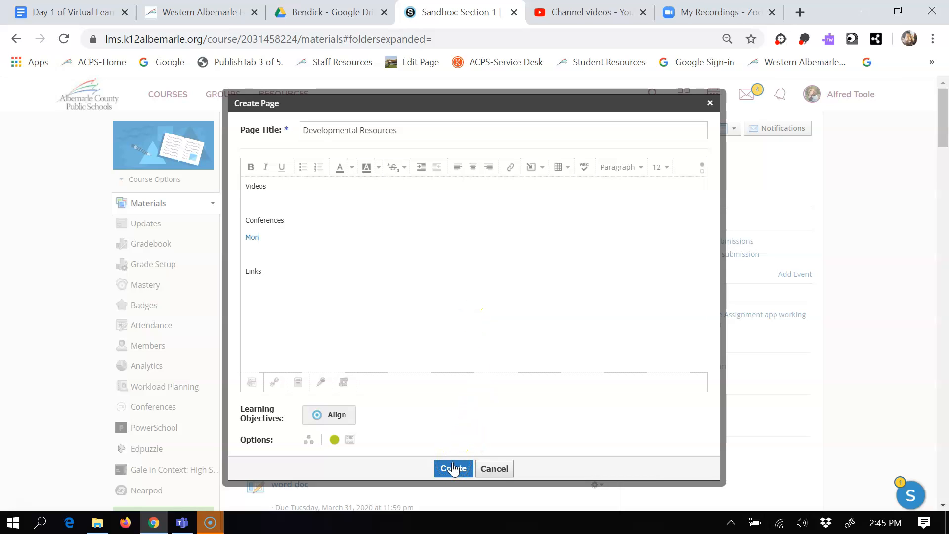
click(444, 133)
click(445, 127)
text(Week 1)
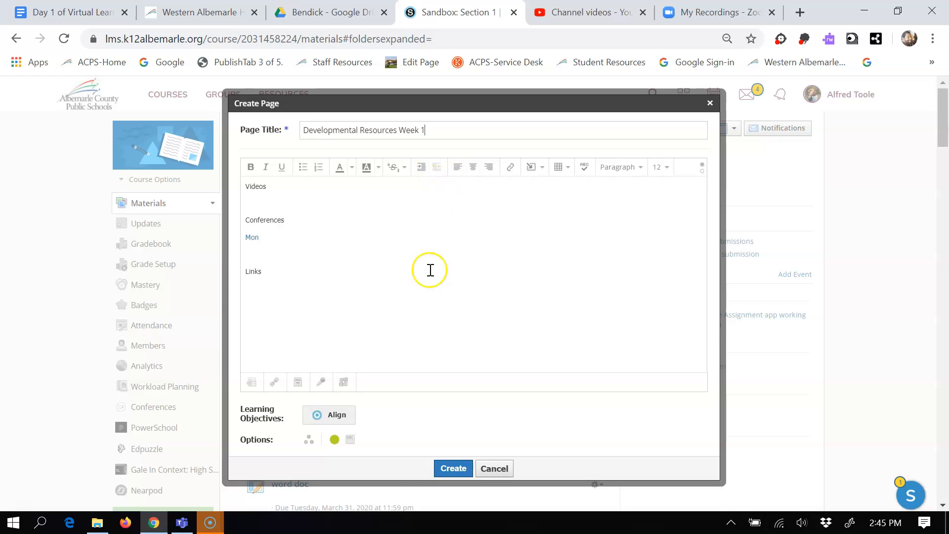
click(454, 466)
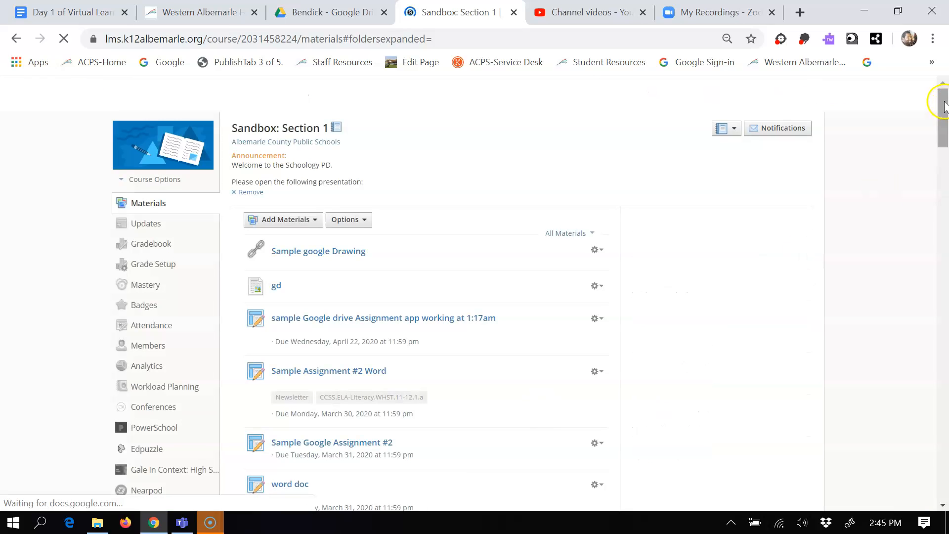
Find the Developmental Resources Week 1 page at the end of the course materials and open it for editing.
click(944, 332)
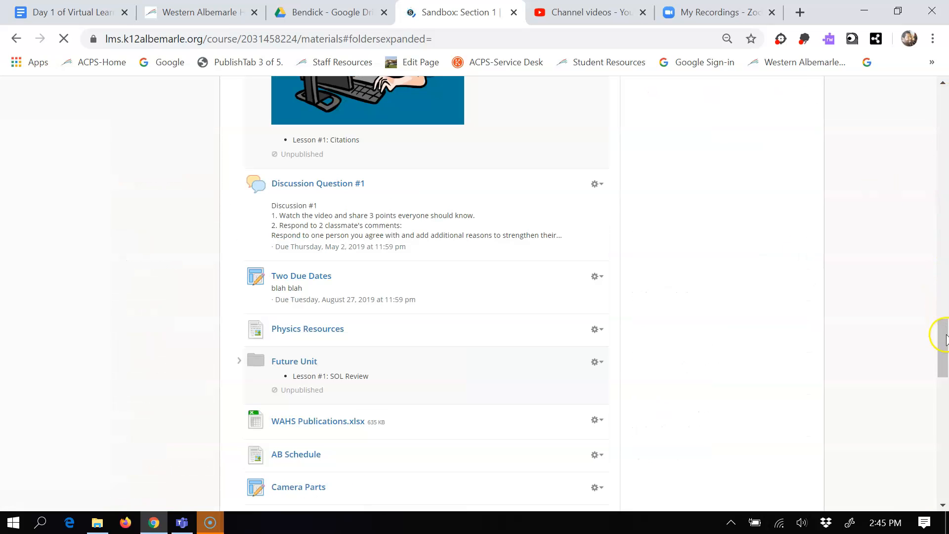
click(946, 463)
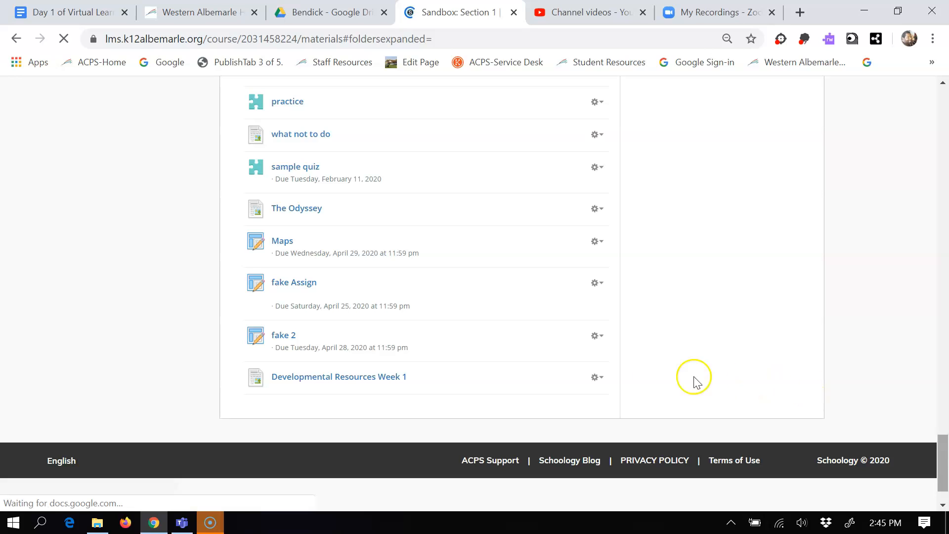
click(600, 377)
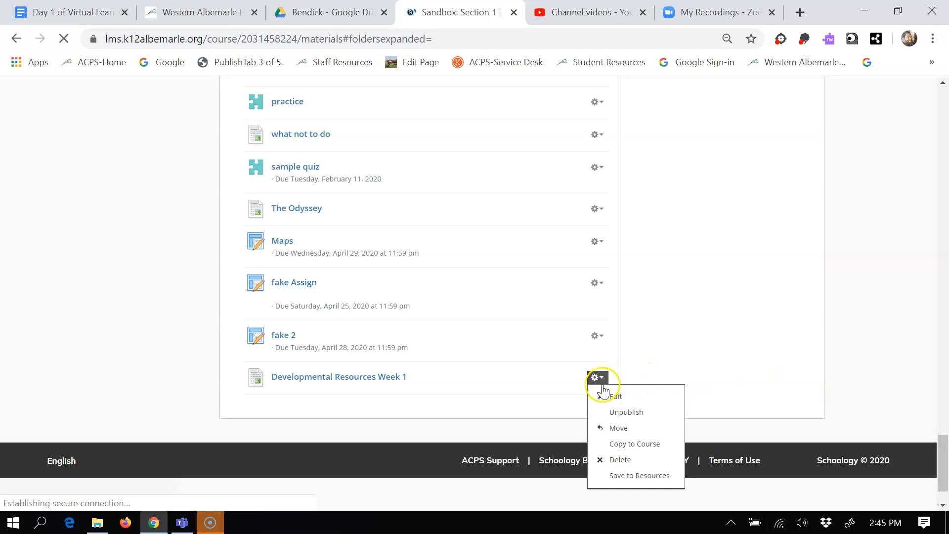
click(612, 400)
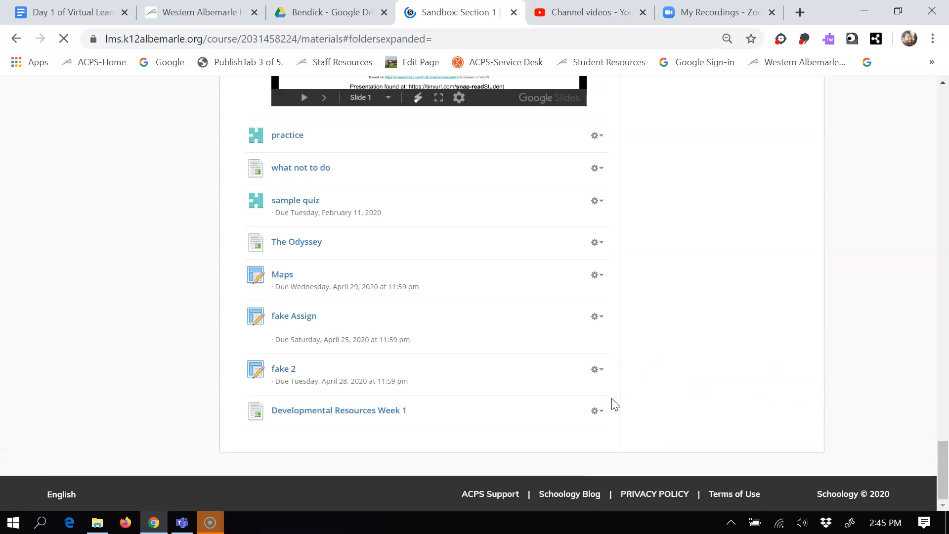